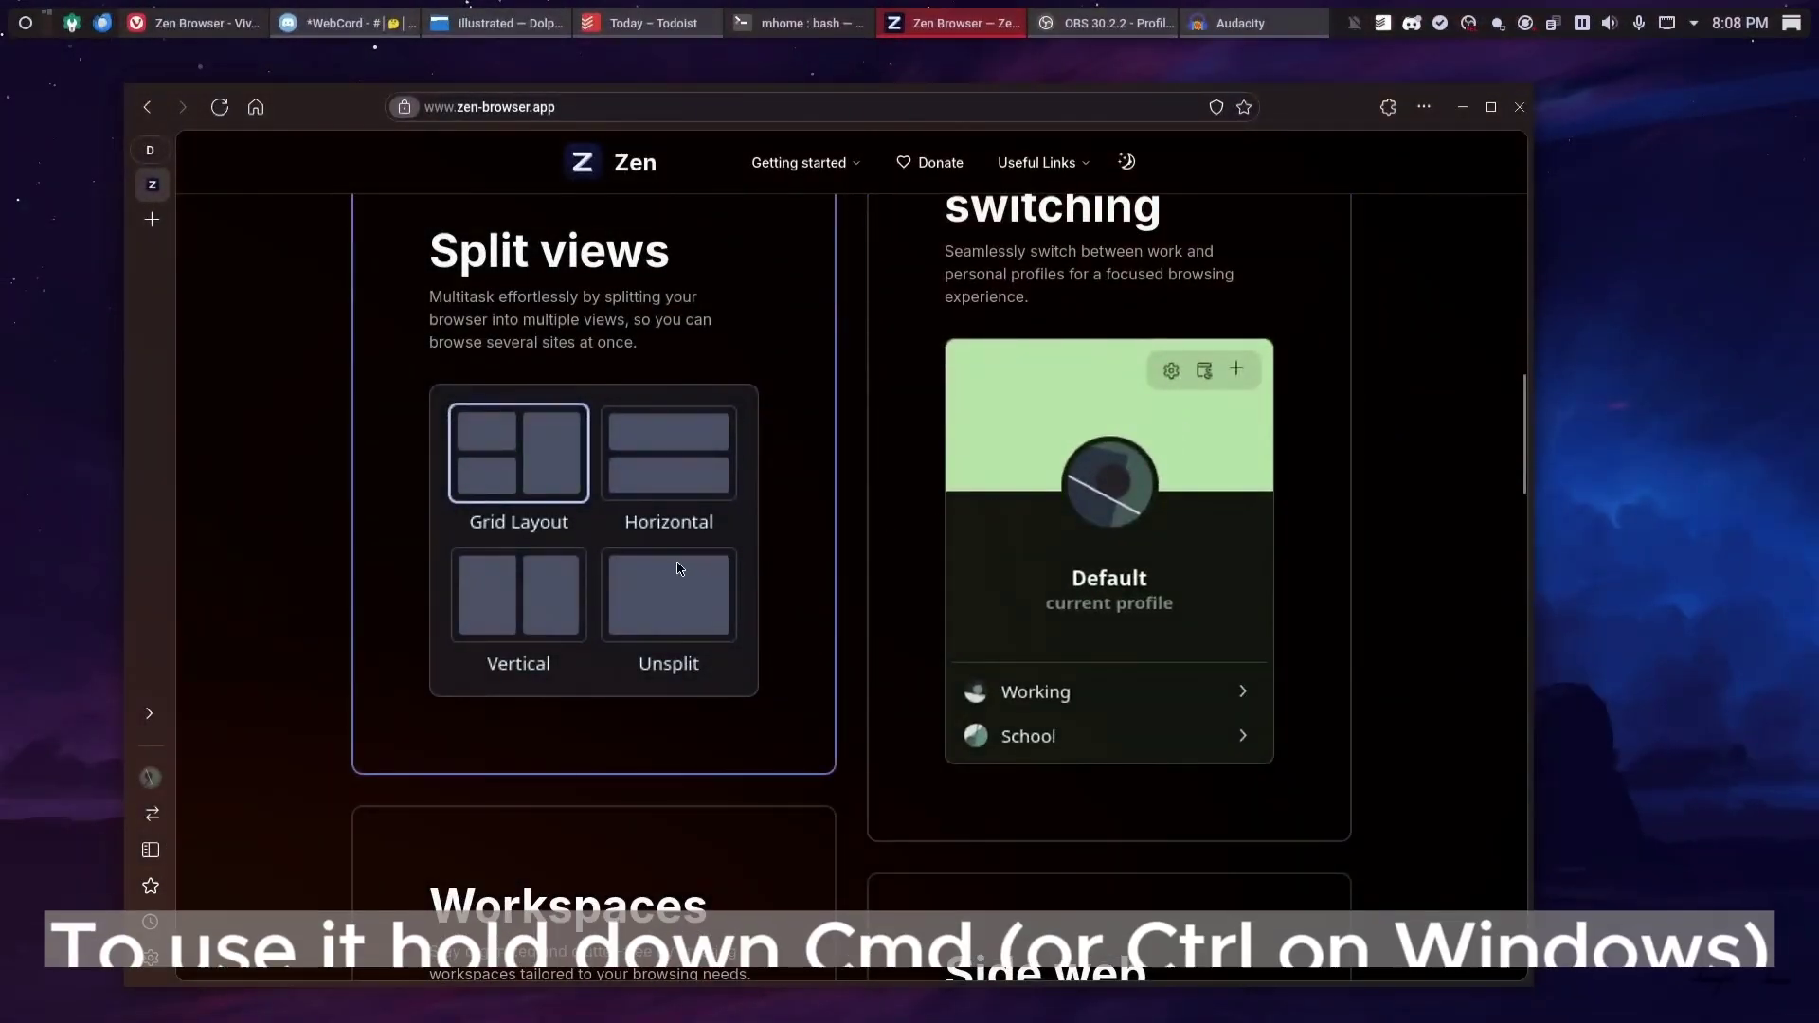
- Open a new tab and split it side by side with the Zen website tab
{"action": "scroll", "coordinate": [433, 502], "scroll_direction": "up", "scroll_amount": 2}
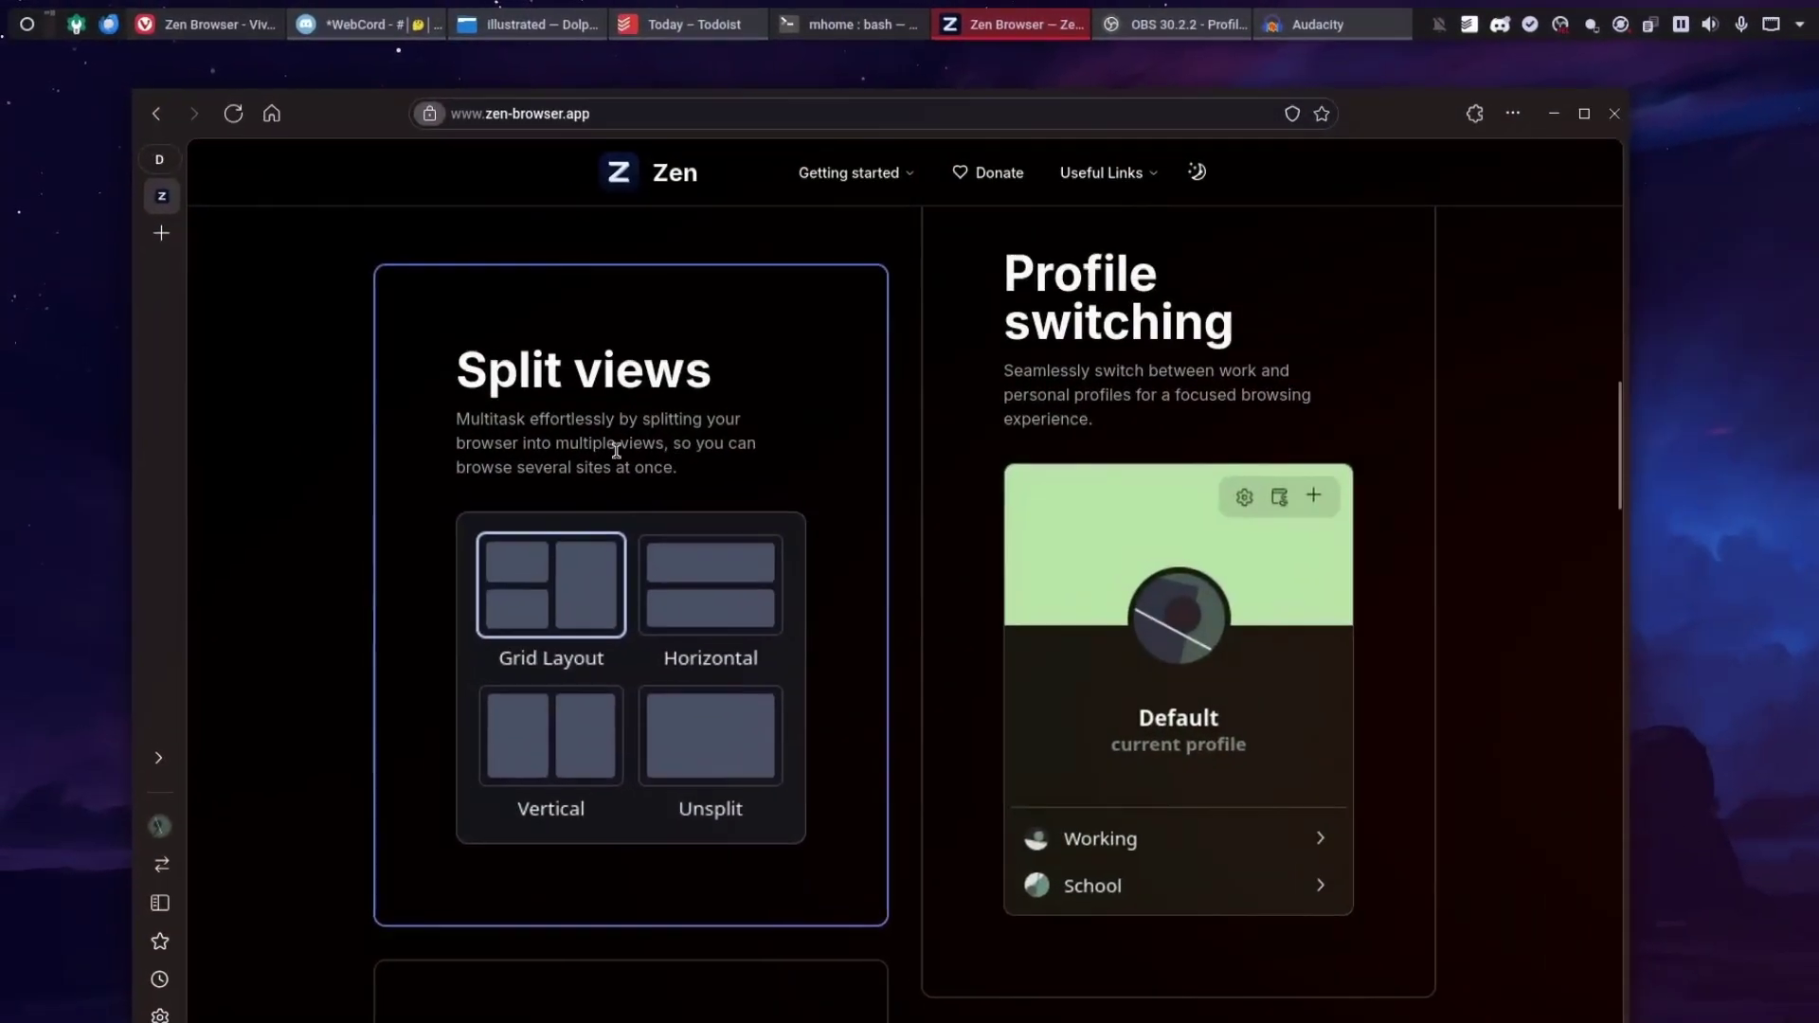
{"action": "left_click", "coordinate": [179, 266]}
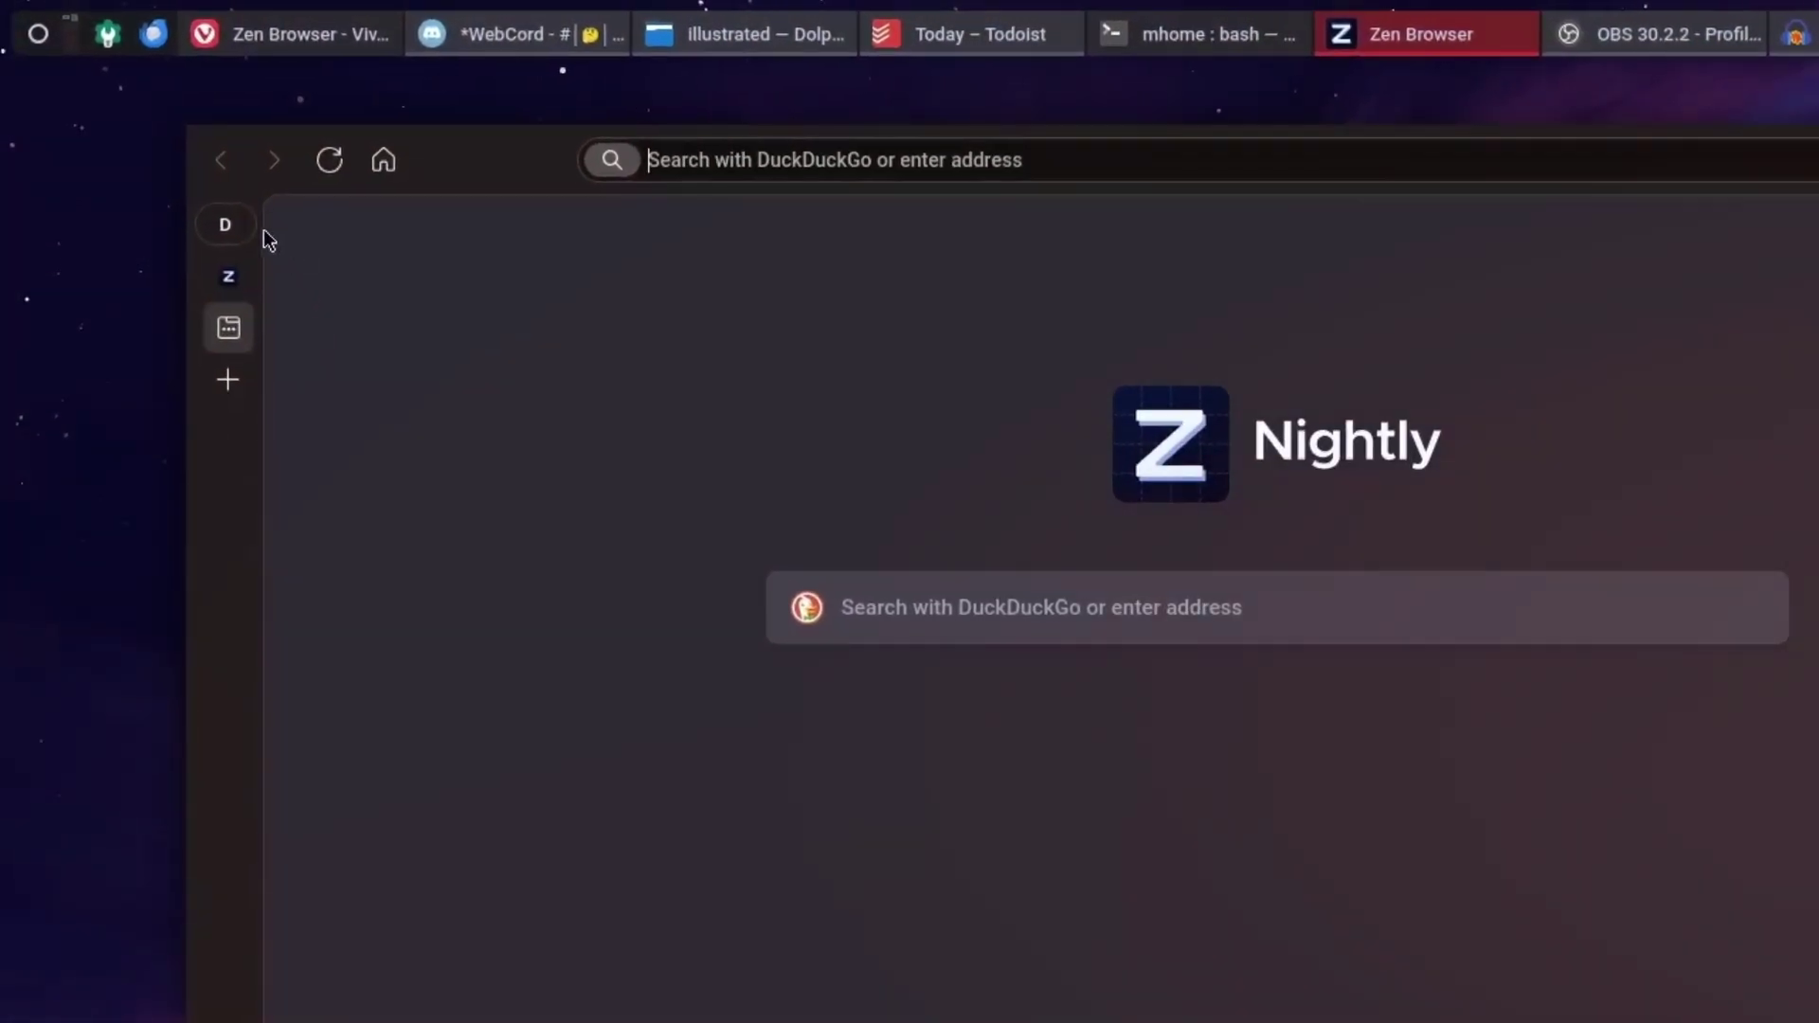
{"action": "right_click", "coordinate": [233, 275]}
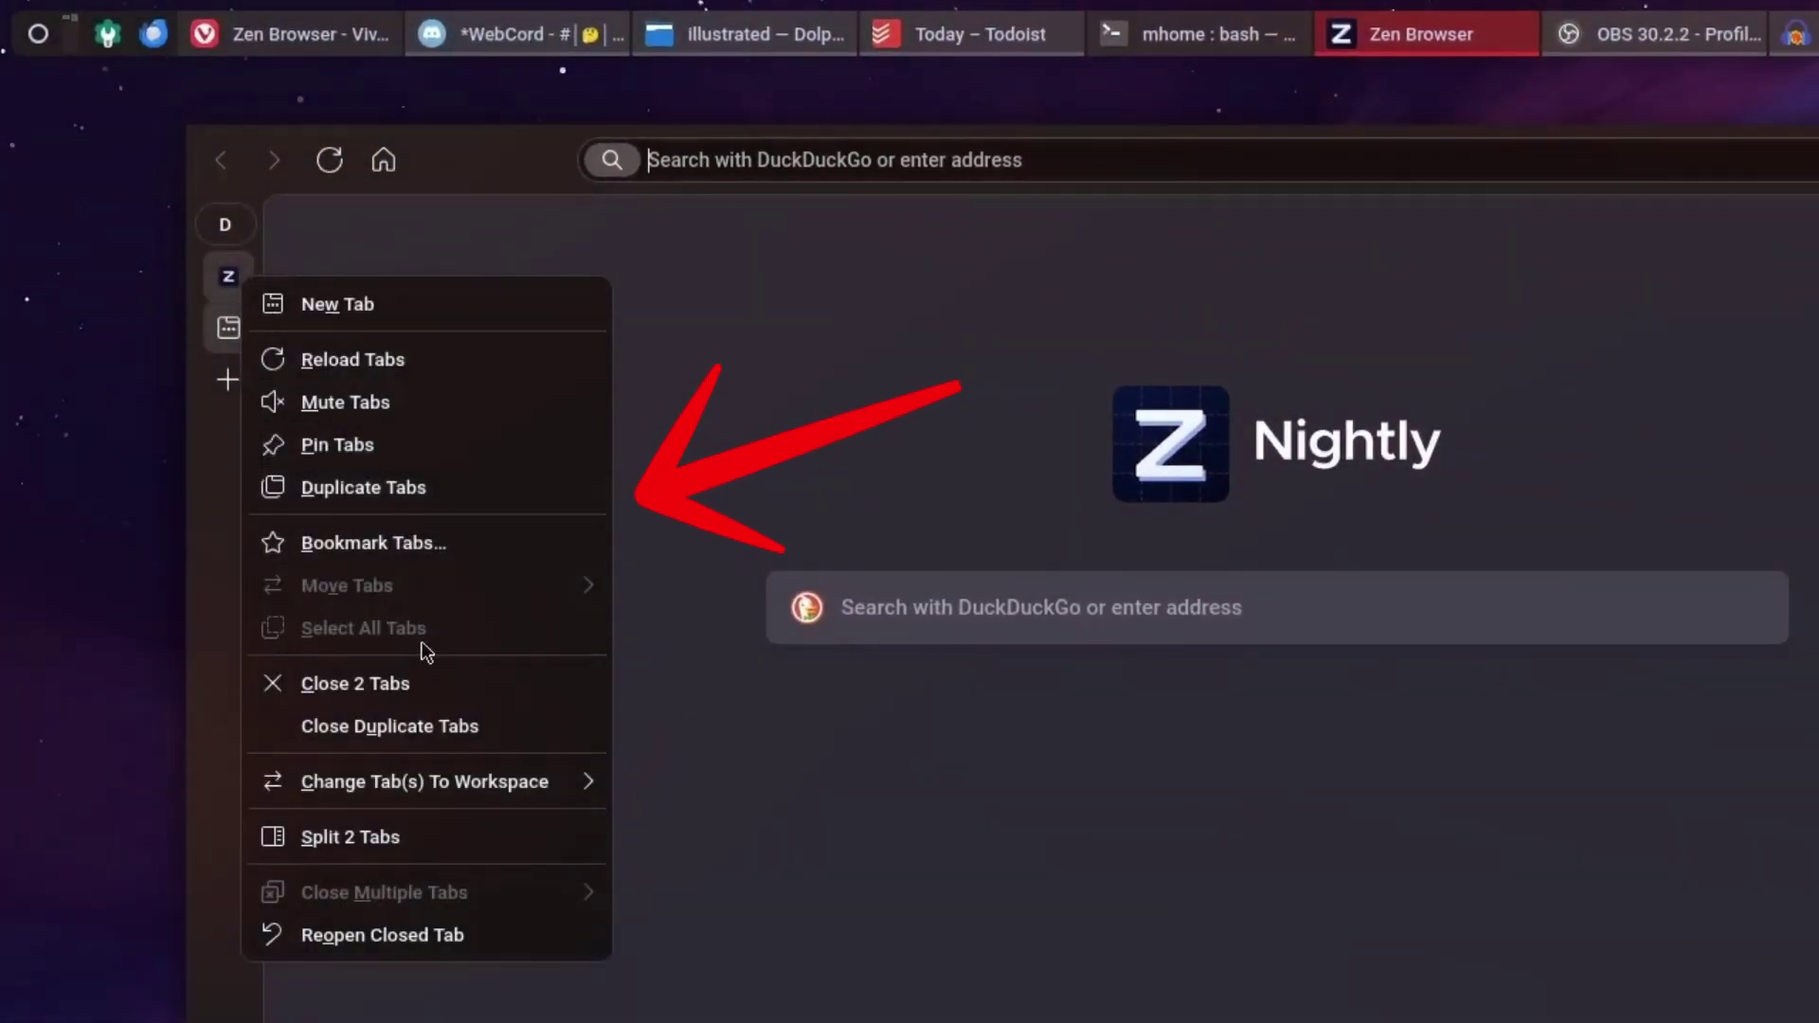
{"action": "left_click", "coordinate": [351, 836]}
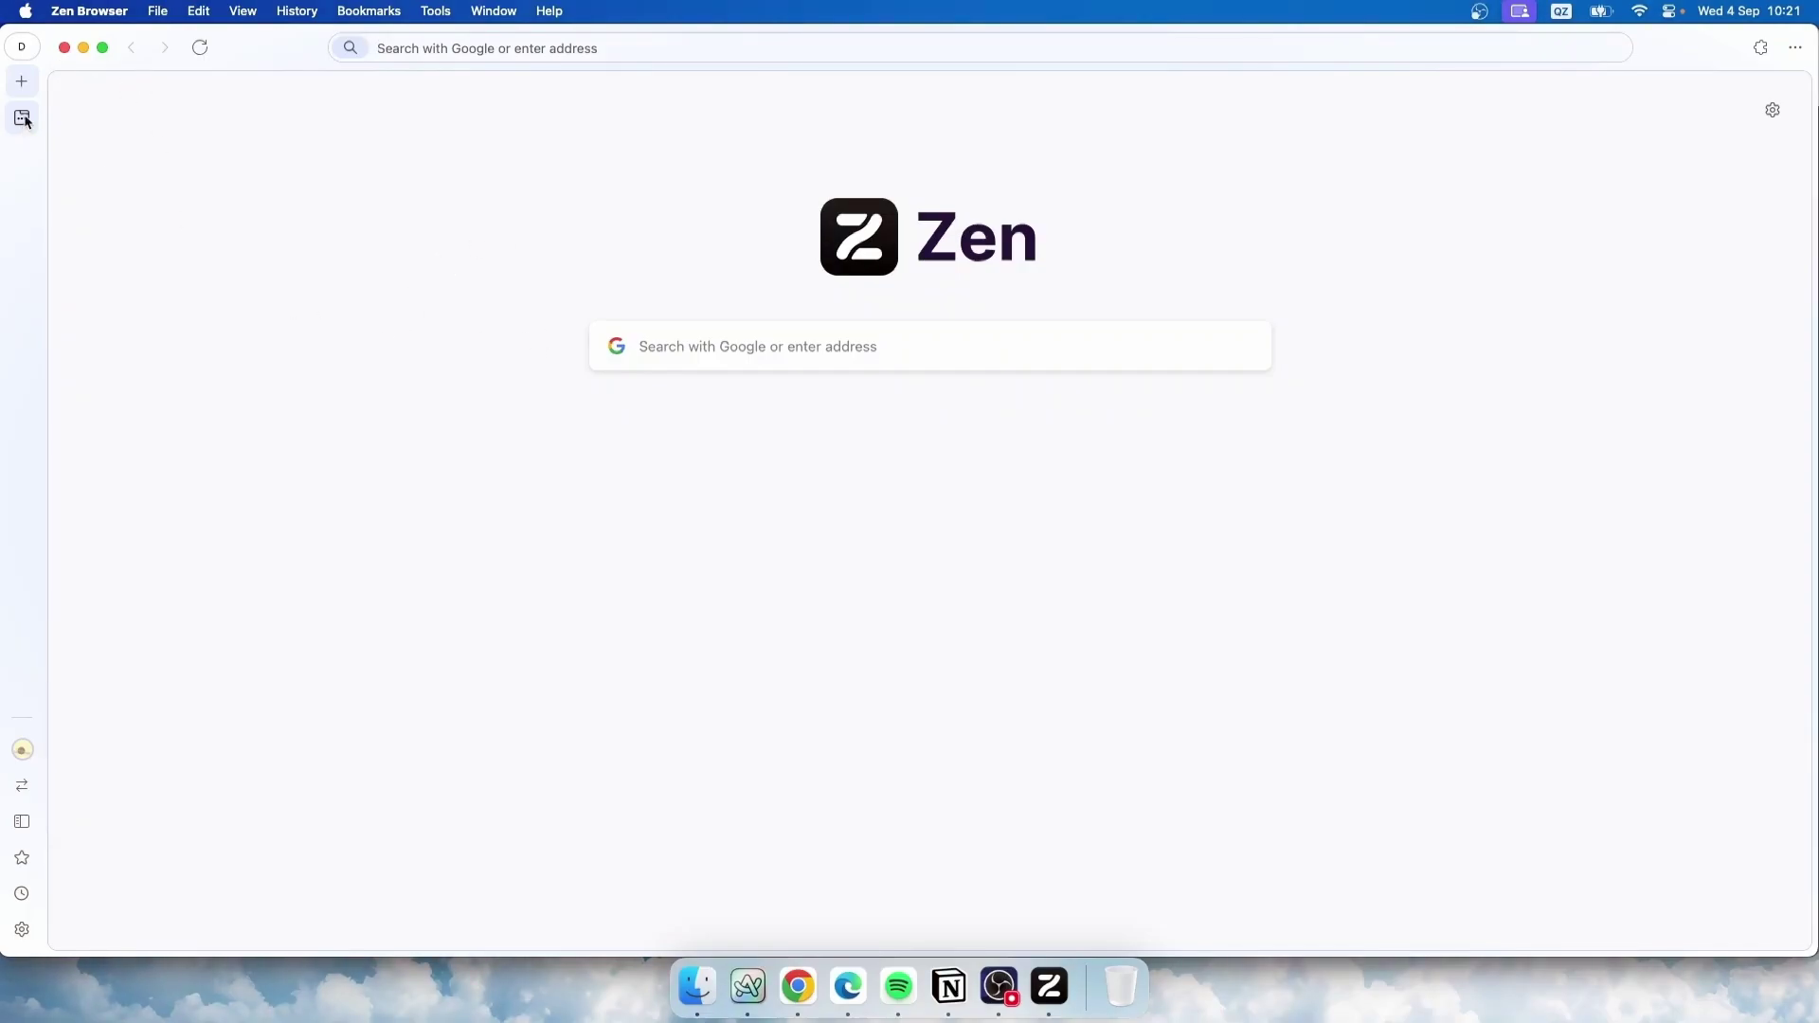
{"action": "left_click", "coordinate": [23, 895]}
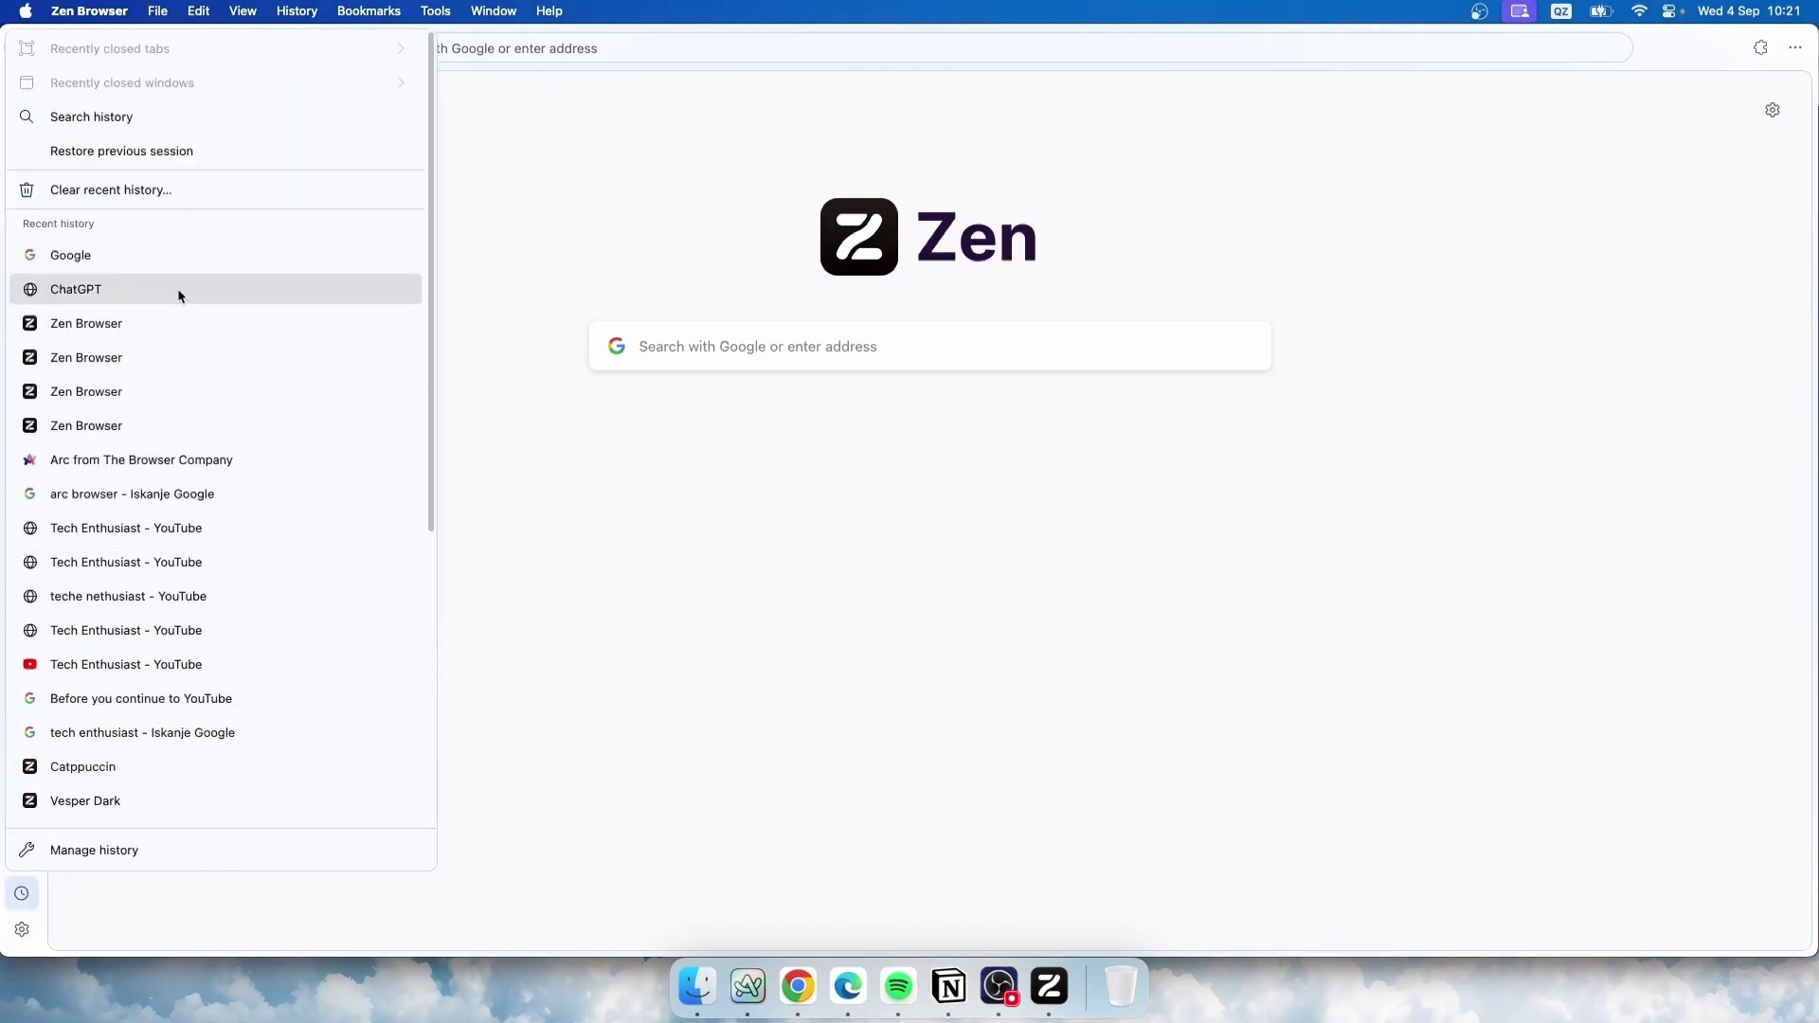
{"action": "left_click", "coordinate": [22, 822]}
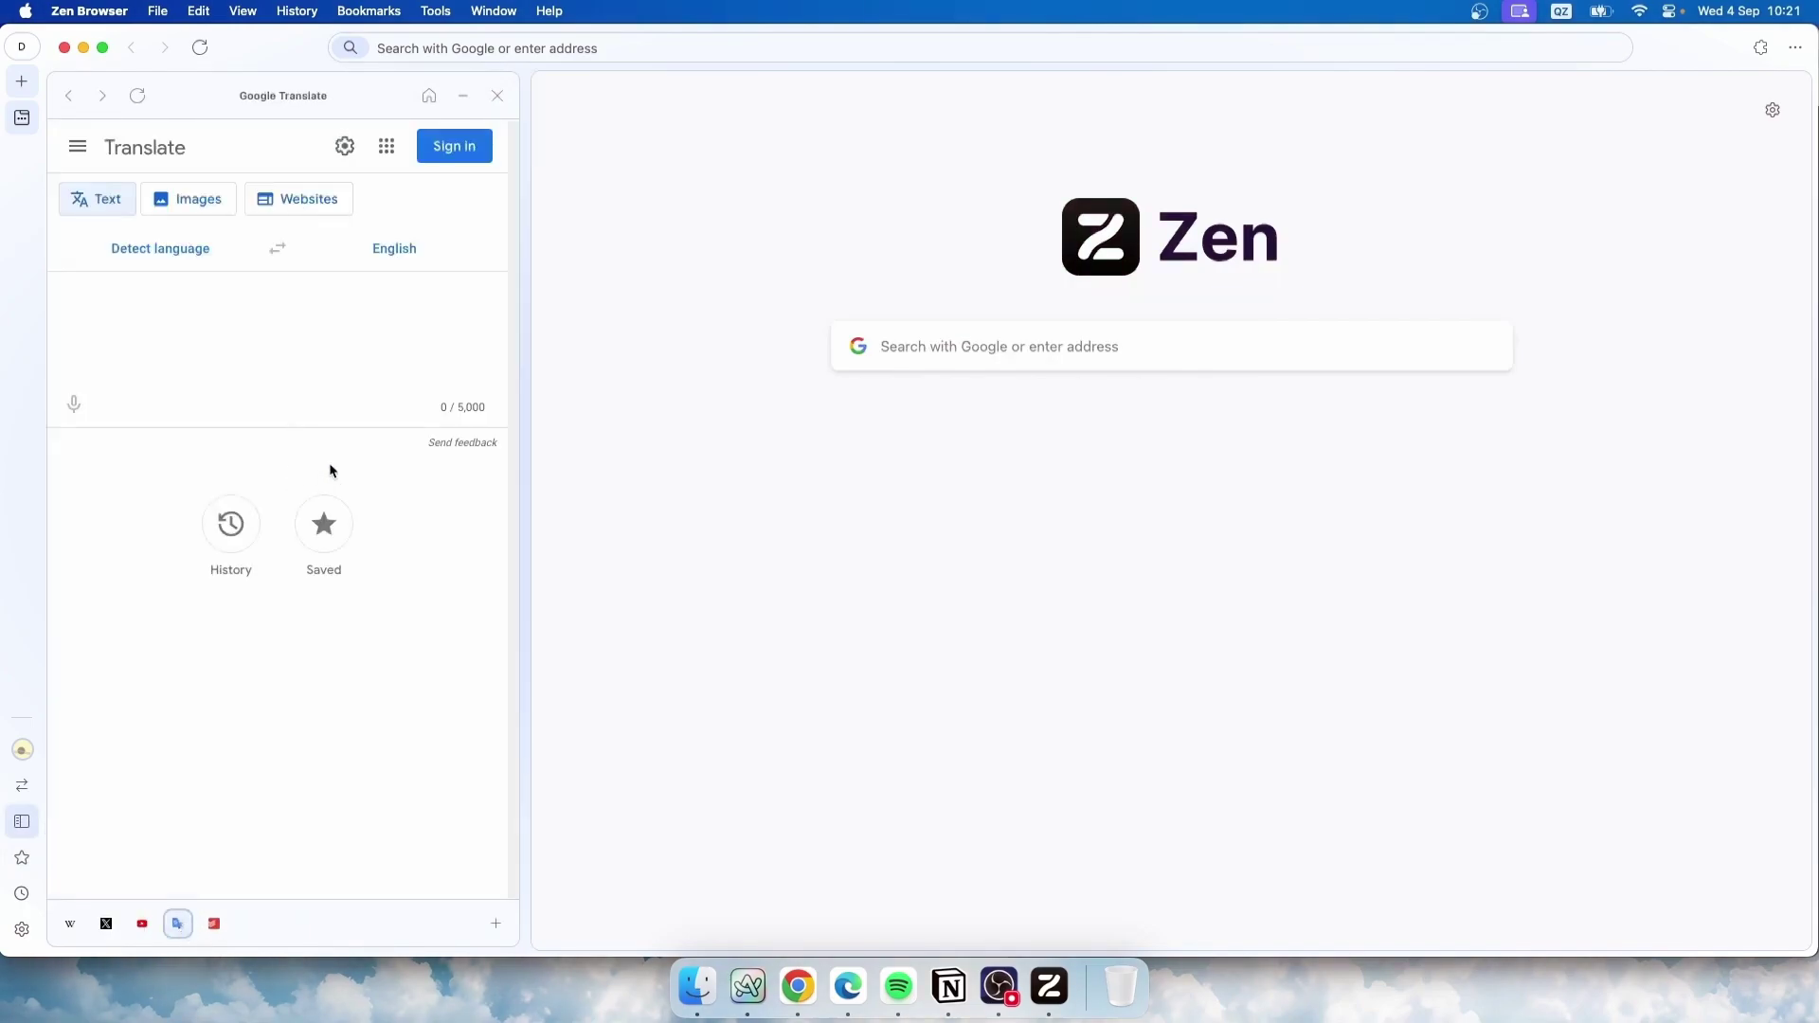
{"action": "key", "text": "alt+s"}
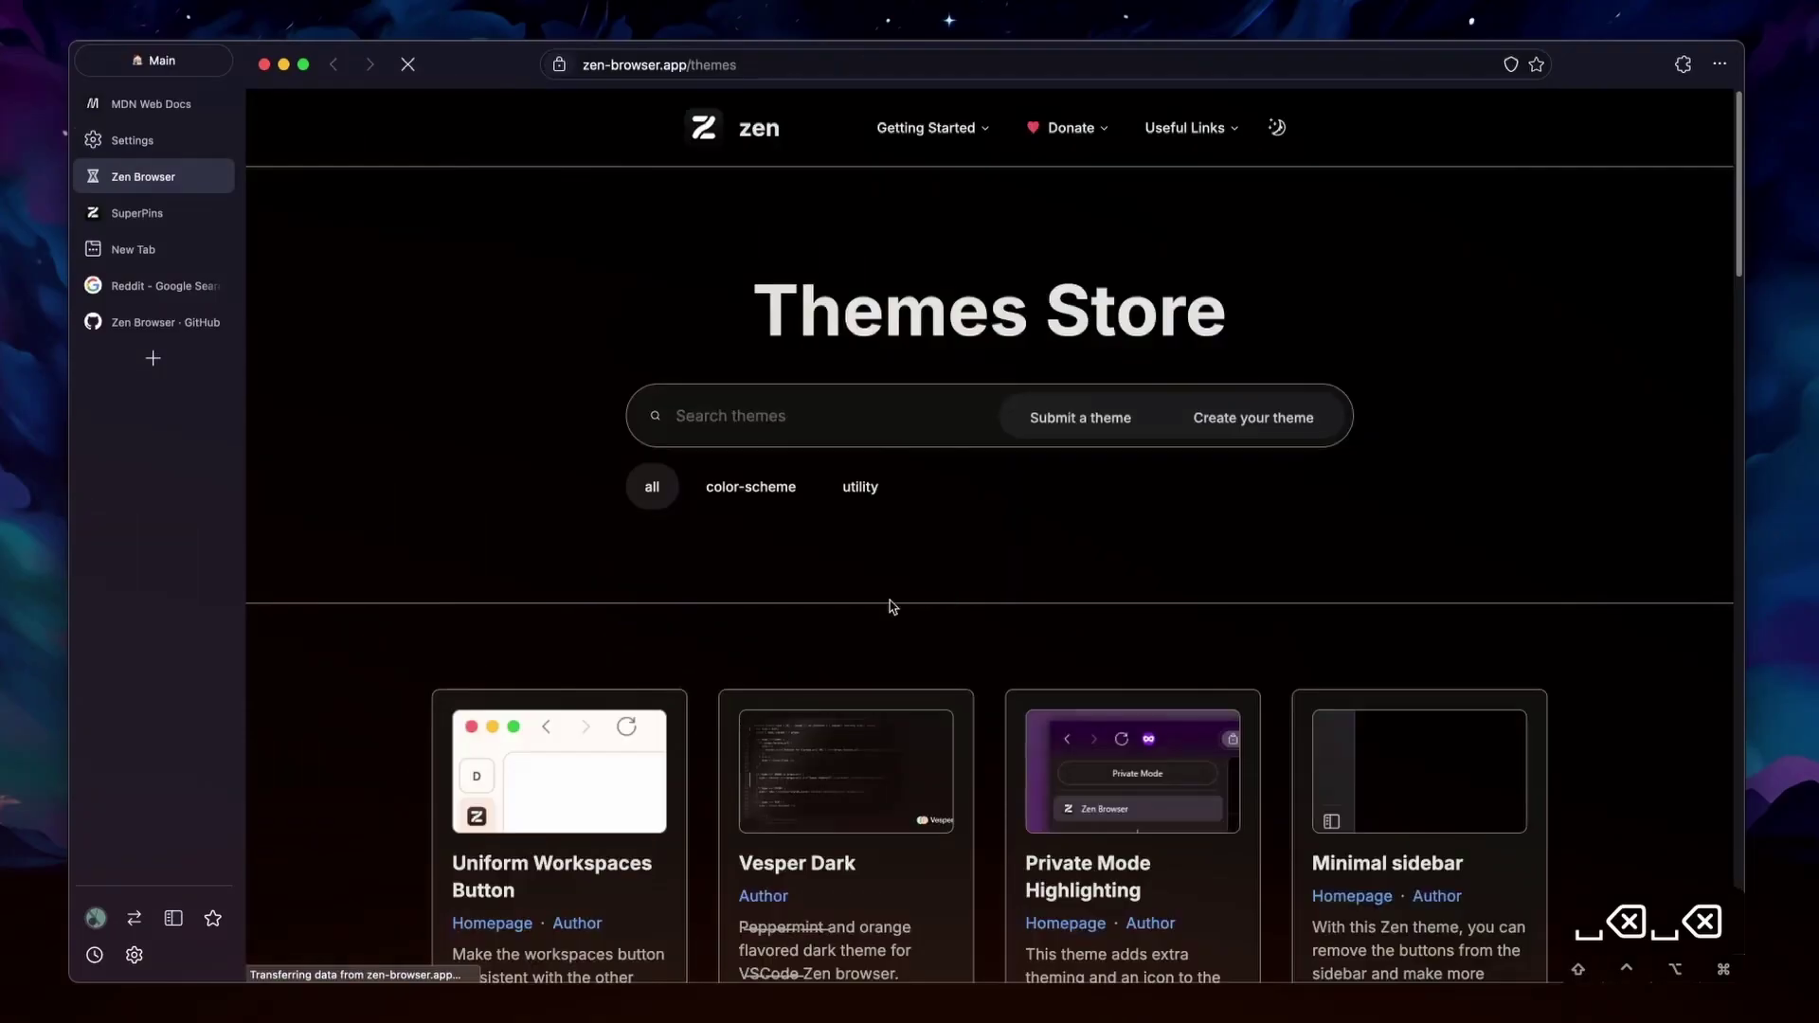
- Browse the Themes Store and filter it to color-scheme themes such as Vesper Dark and Catppuccin
{"action": "scroll", "coordinate": [894, 606], "scroll_direction": "down", "scroll_amount": 6}
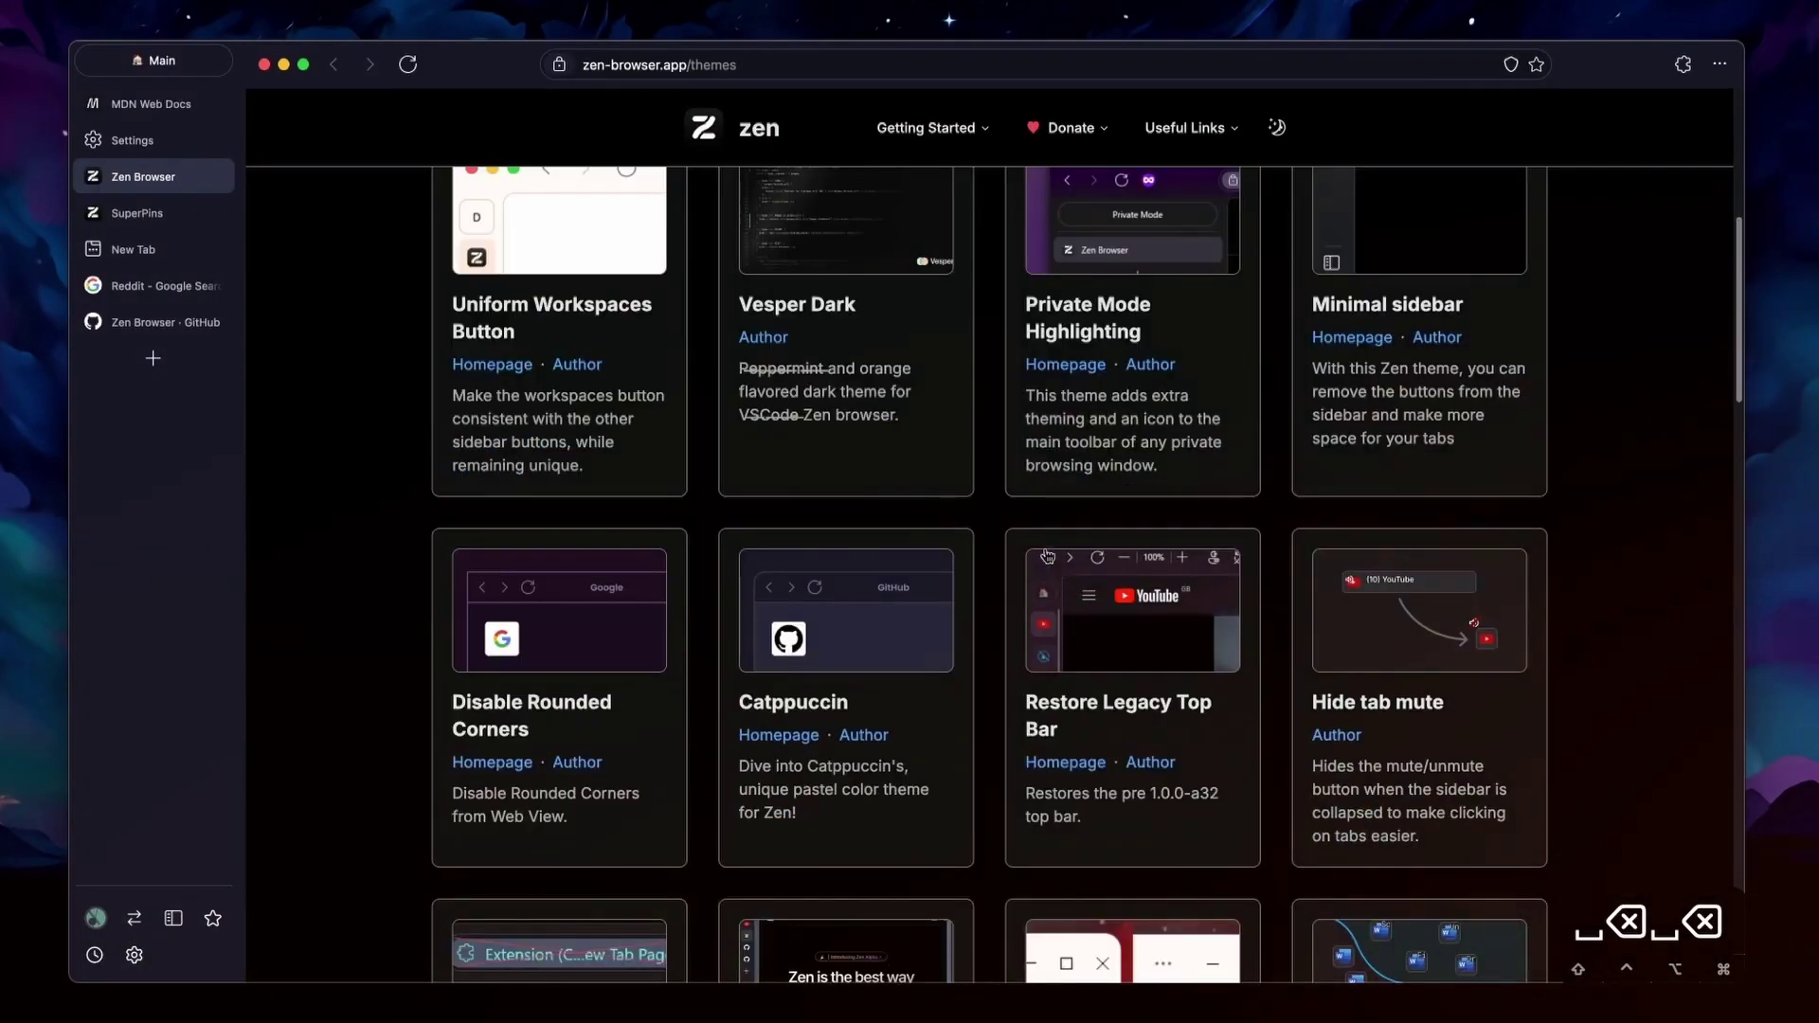
{"action": "scroll", "coordinate": [1047, 557], "scroll_direction": "down", "scroll_amount": 15}
{"action": "scroll", "coordinate": [991, 592], "scroll_direction": "up", "scroll_amount": 8}
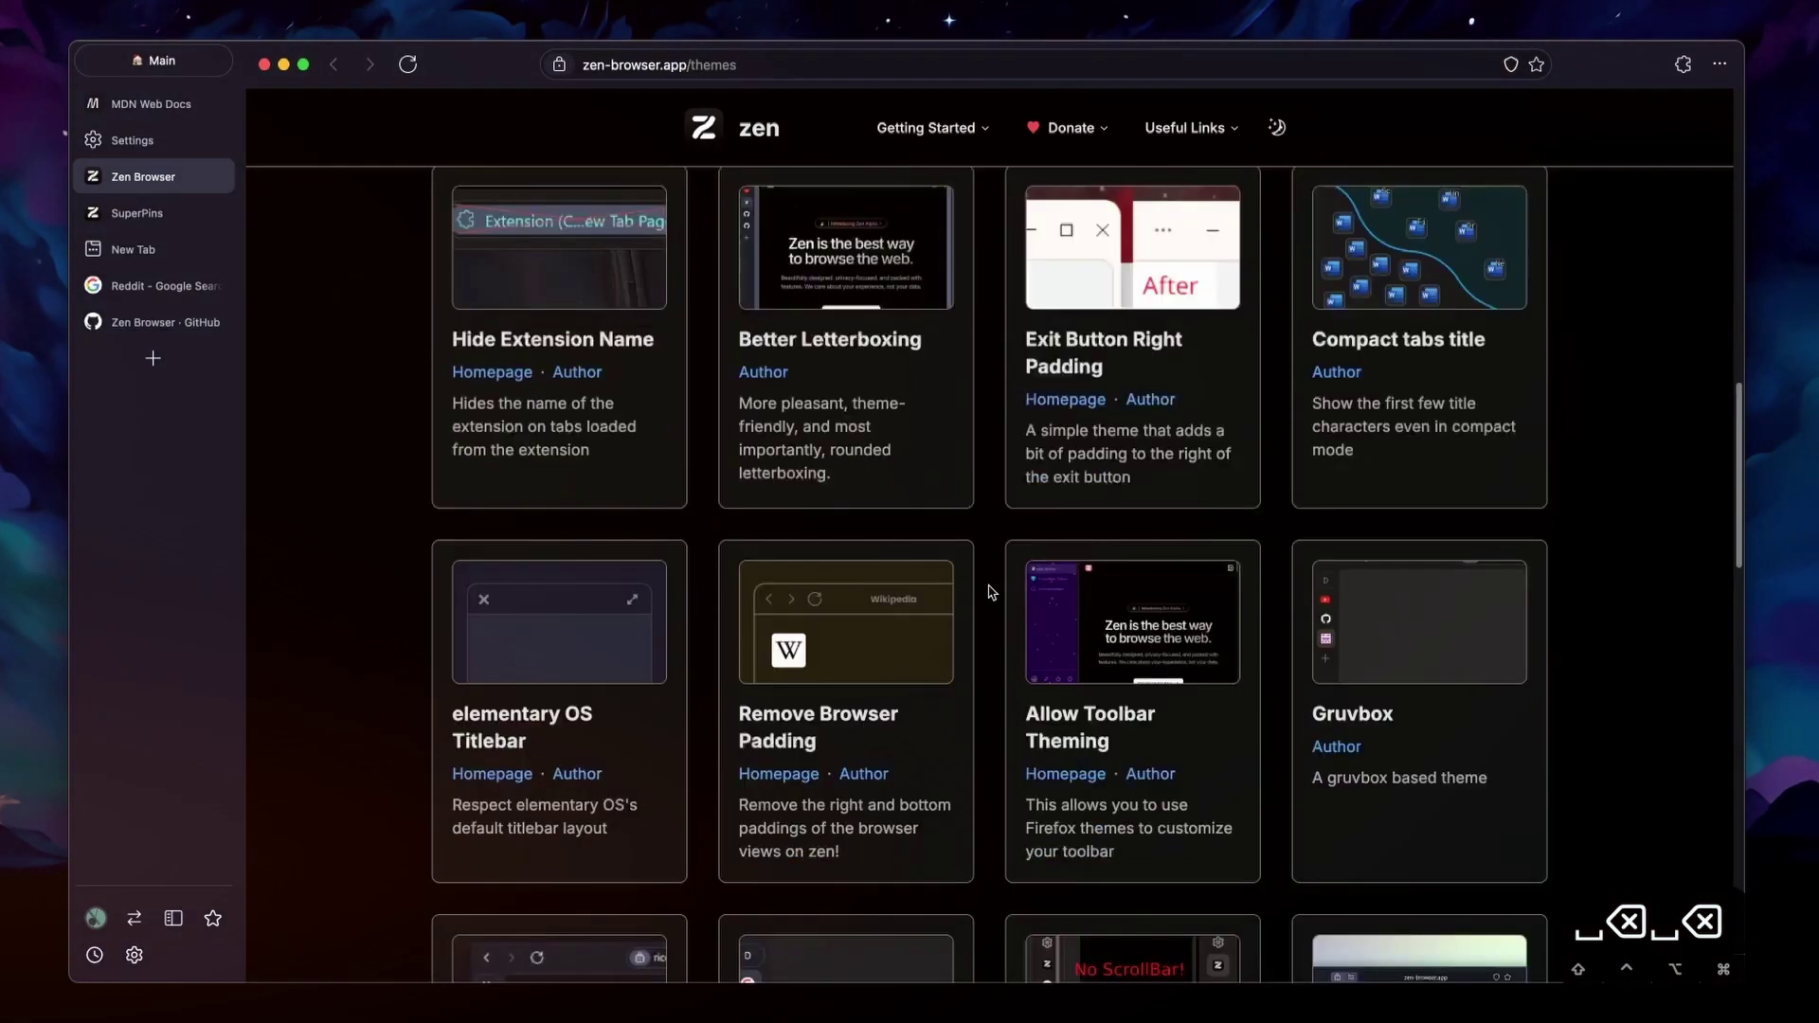
{"action": "scroll", "coordinate": [991, 592], "scroll_direction": "up", "scroll_amount": 10}
{"action": "left_click", "coordinate": [732, 485]}
{"action": "scroll", "coordinate": [959, 633], "scroll_direction": "down", "scroll_amount": 3}
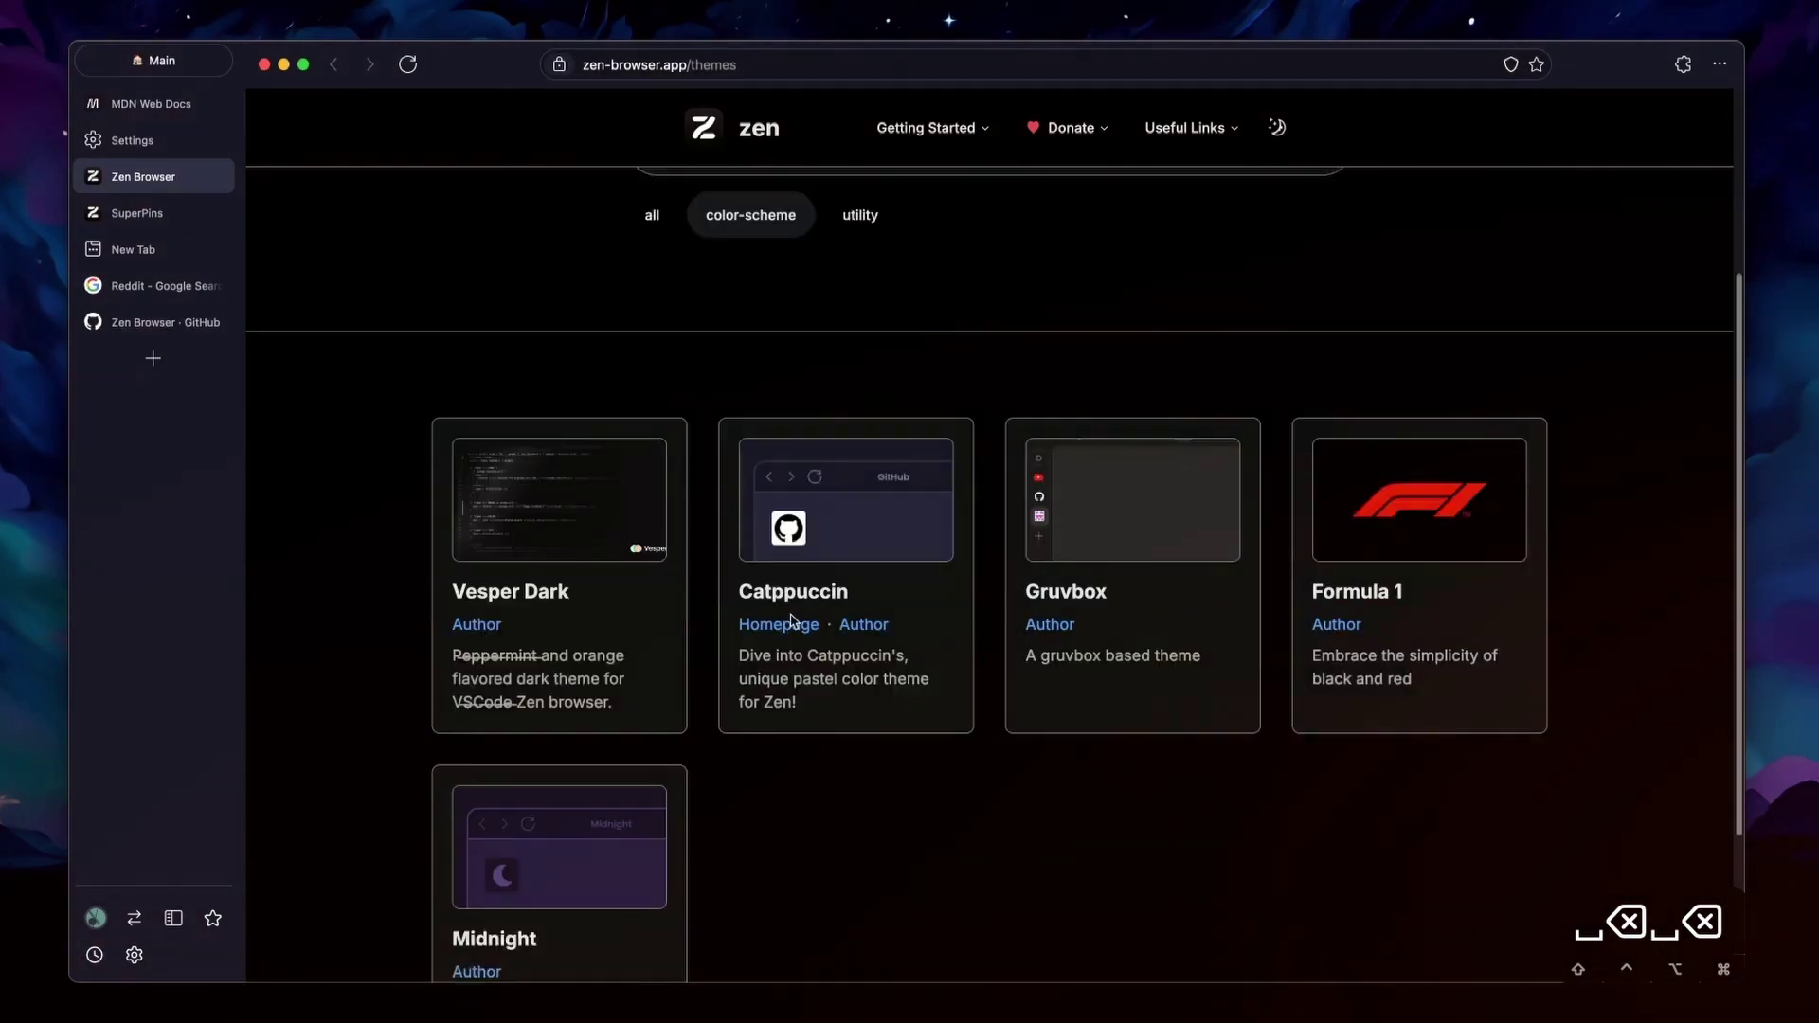
{"action": "scroll", "coordinate": [791, 620], "scroll_direction": "down", "scroll_amount": 1}
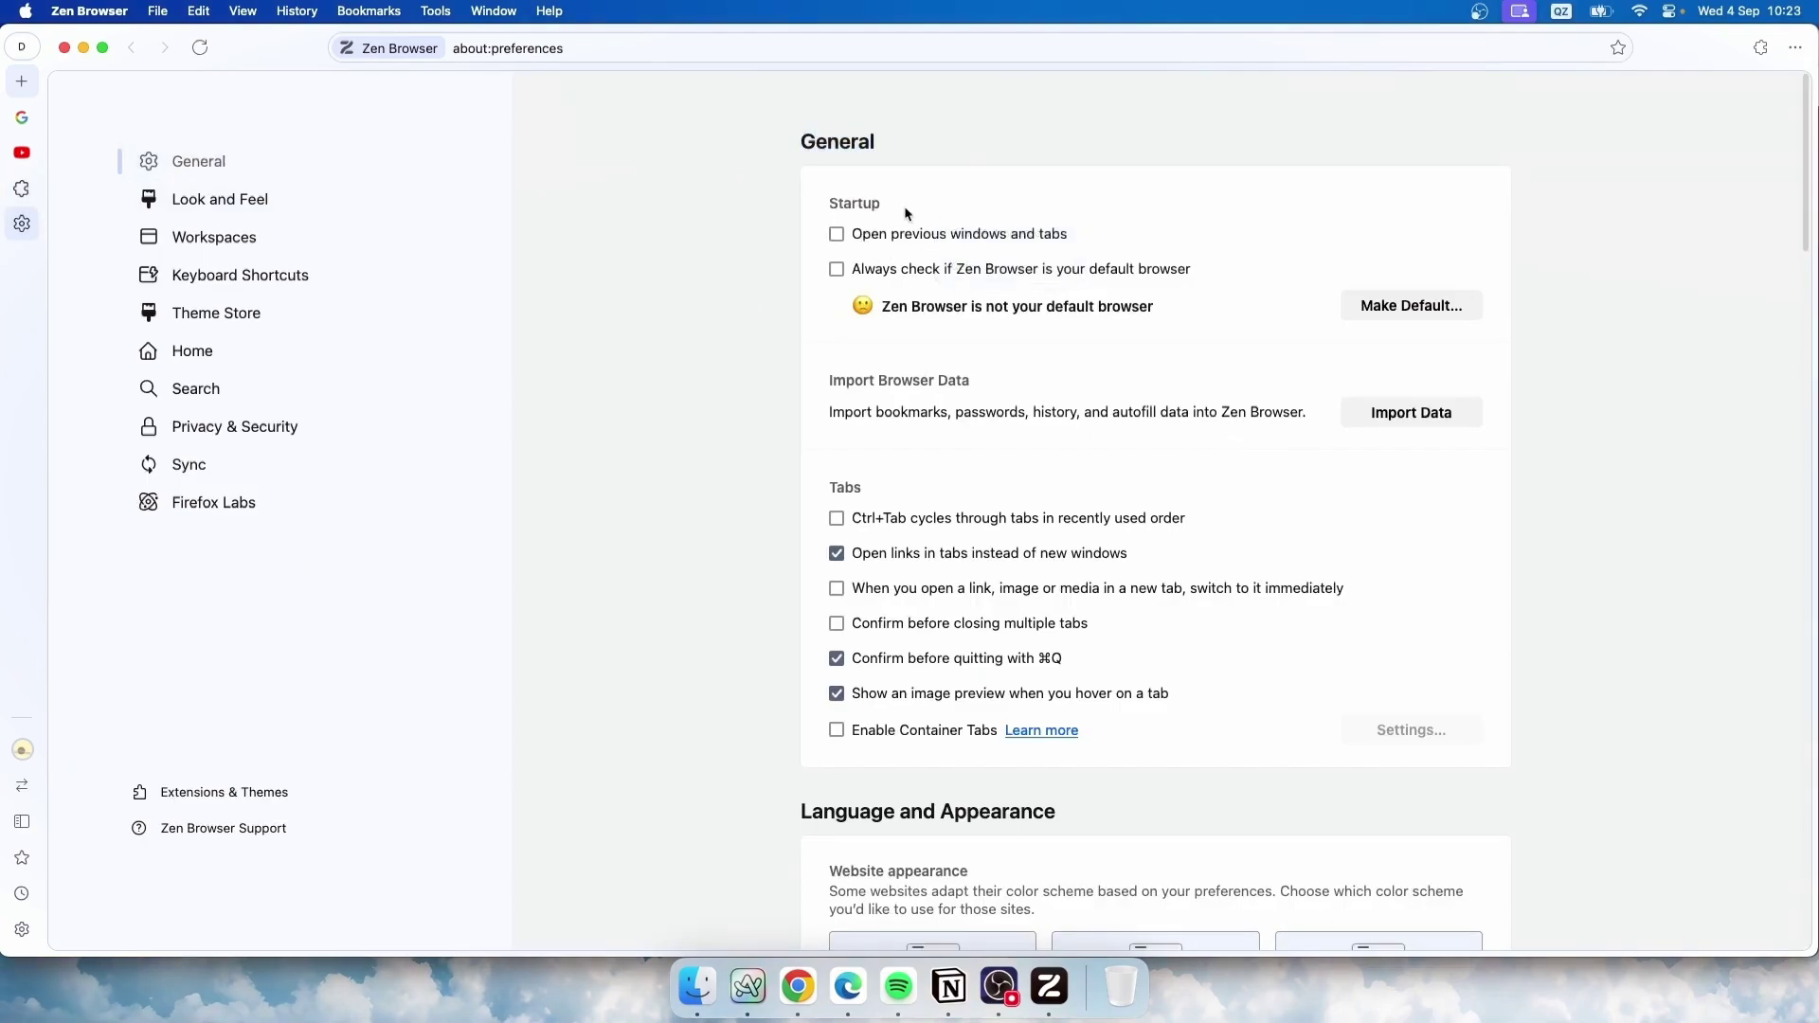
- Look through the General settings, then go to the Look and Feel page
{"action": "scroll", "coordinate": [892, 251], "scroll_direction": "down", "scroll_amount": 2}
{"action": "scroll", "coordinate": [863, 331], "scroll_direction": "up", "scroll_amount": 1}
{"action": "scroll", "coordinate": [825, 430], "scroll_direction": "down", "scroll_amount": 4}
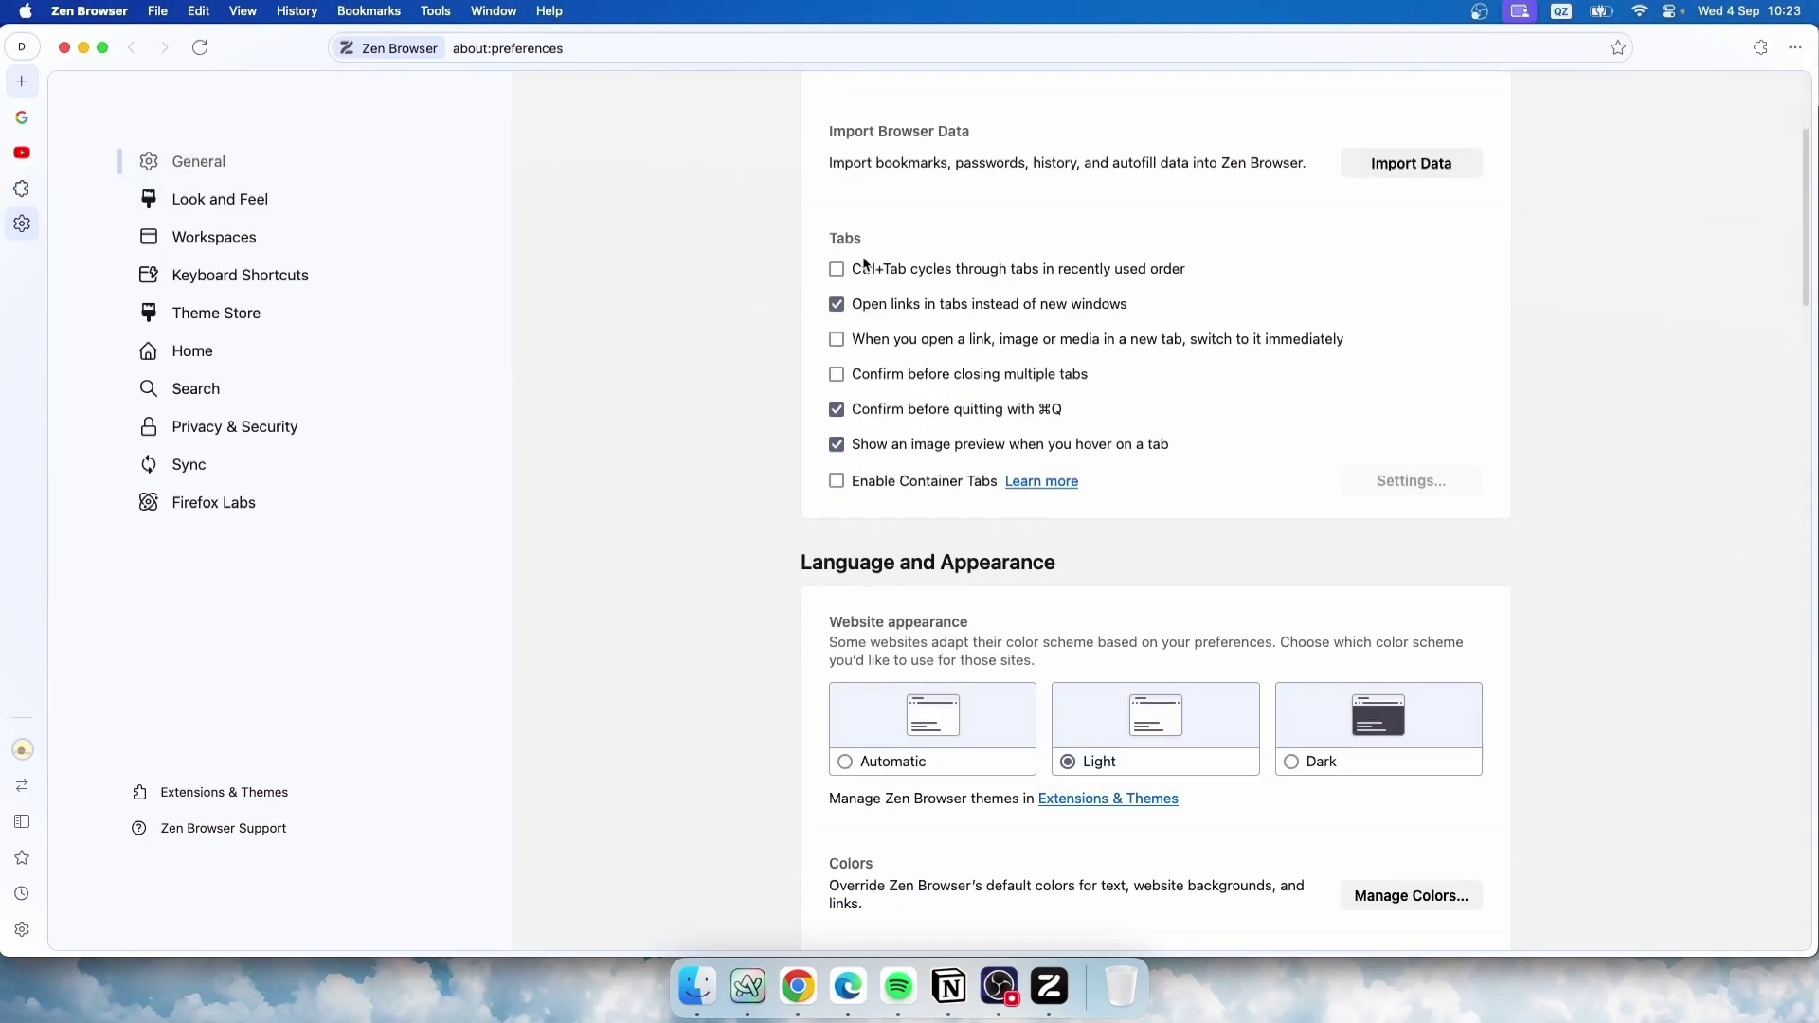
{"action": "scroll", "coordinate": [1130, 445], "scroll_direction": "down", "scroll_amount": 2}
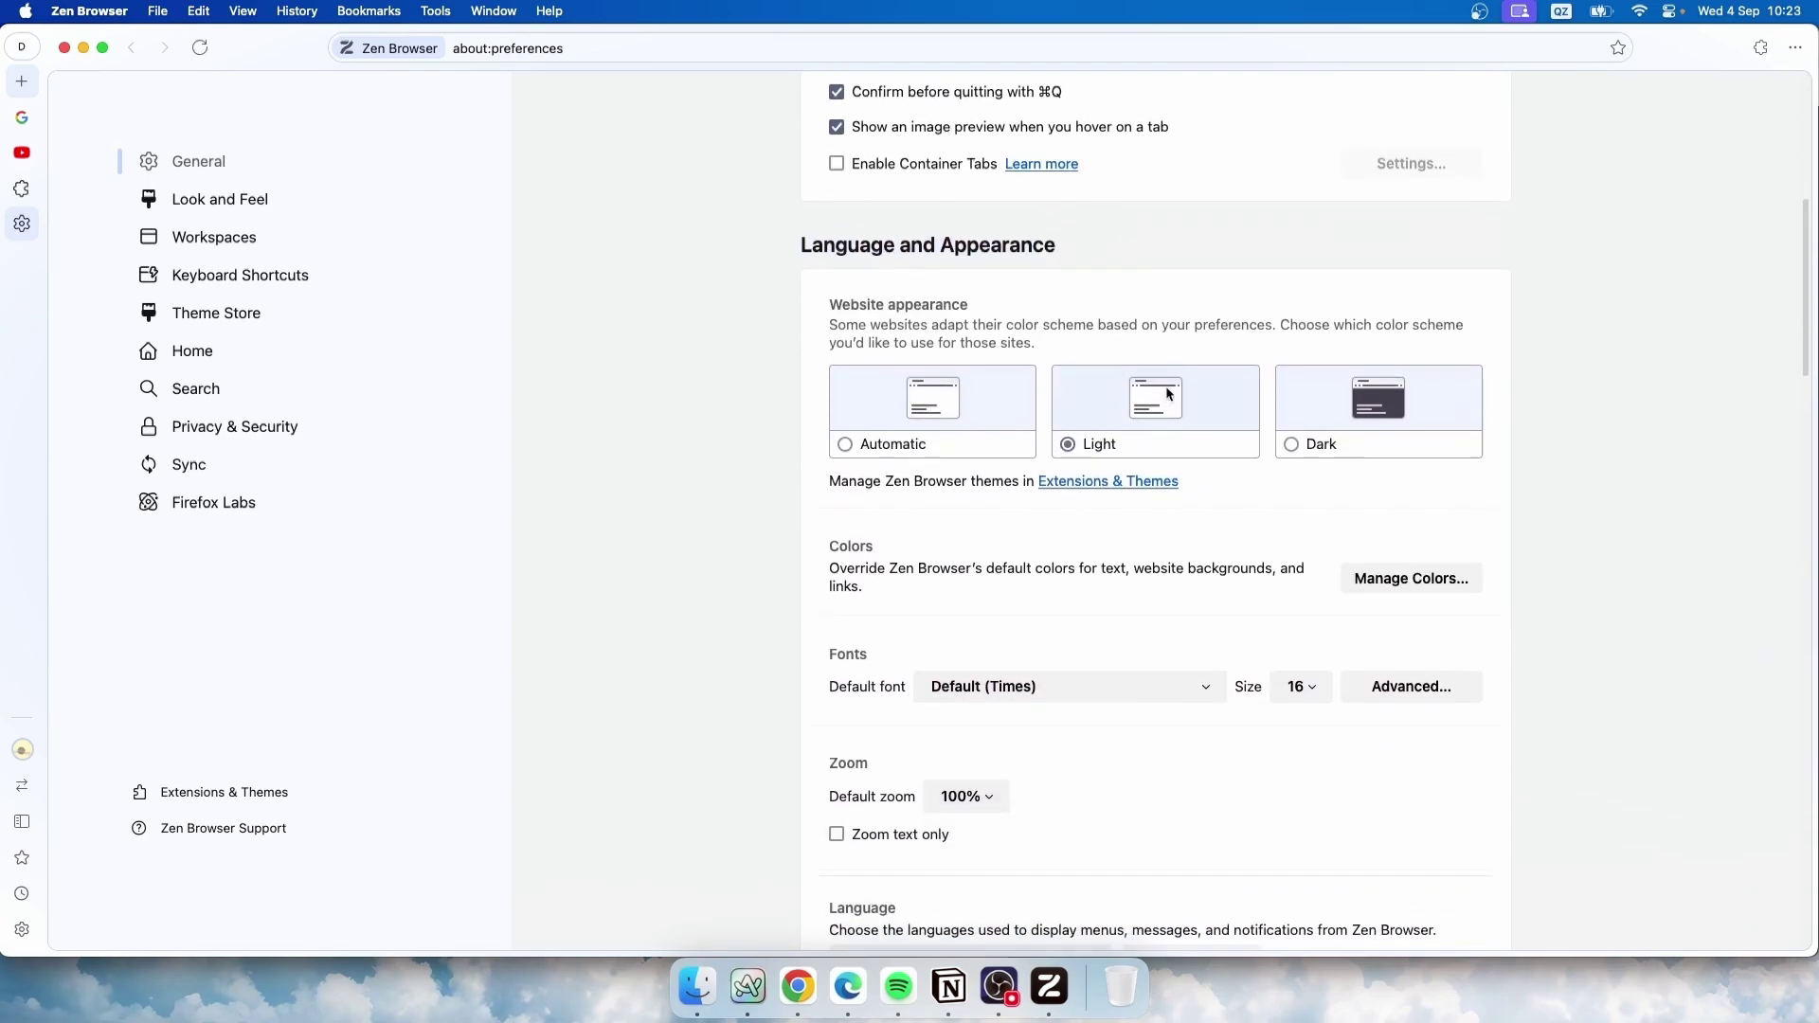
{"action": "scroll", "coordinate": [1131, 298], "scroll_direction": "down", "scroll_amount": 1}
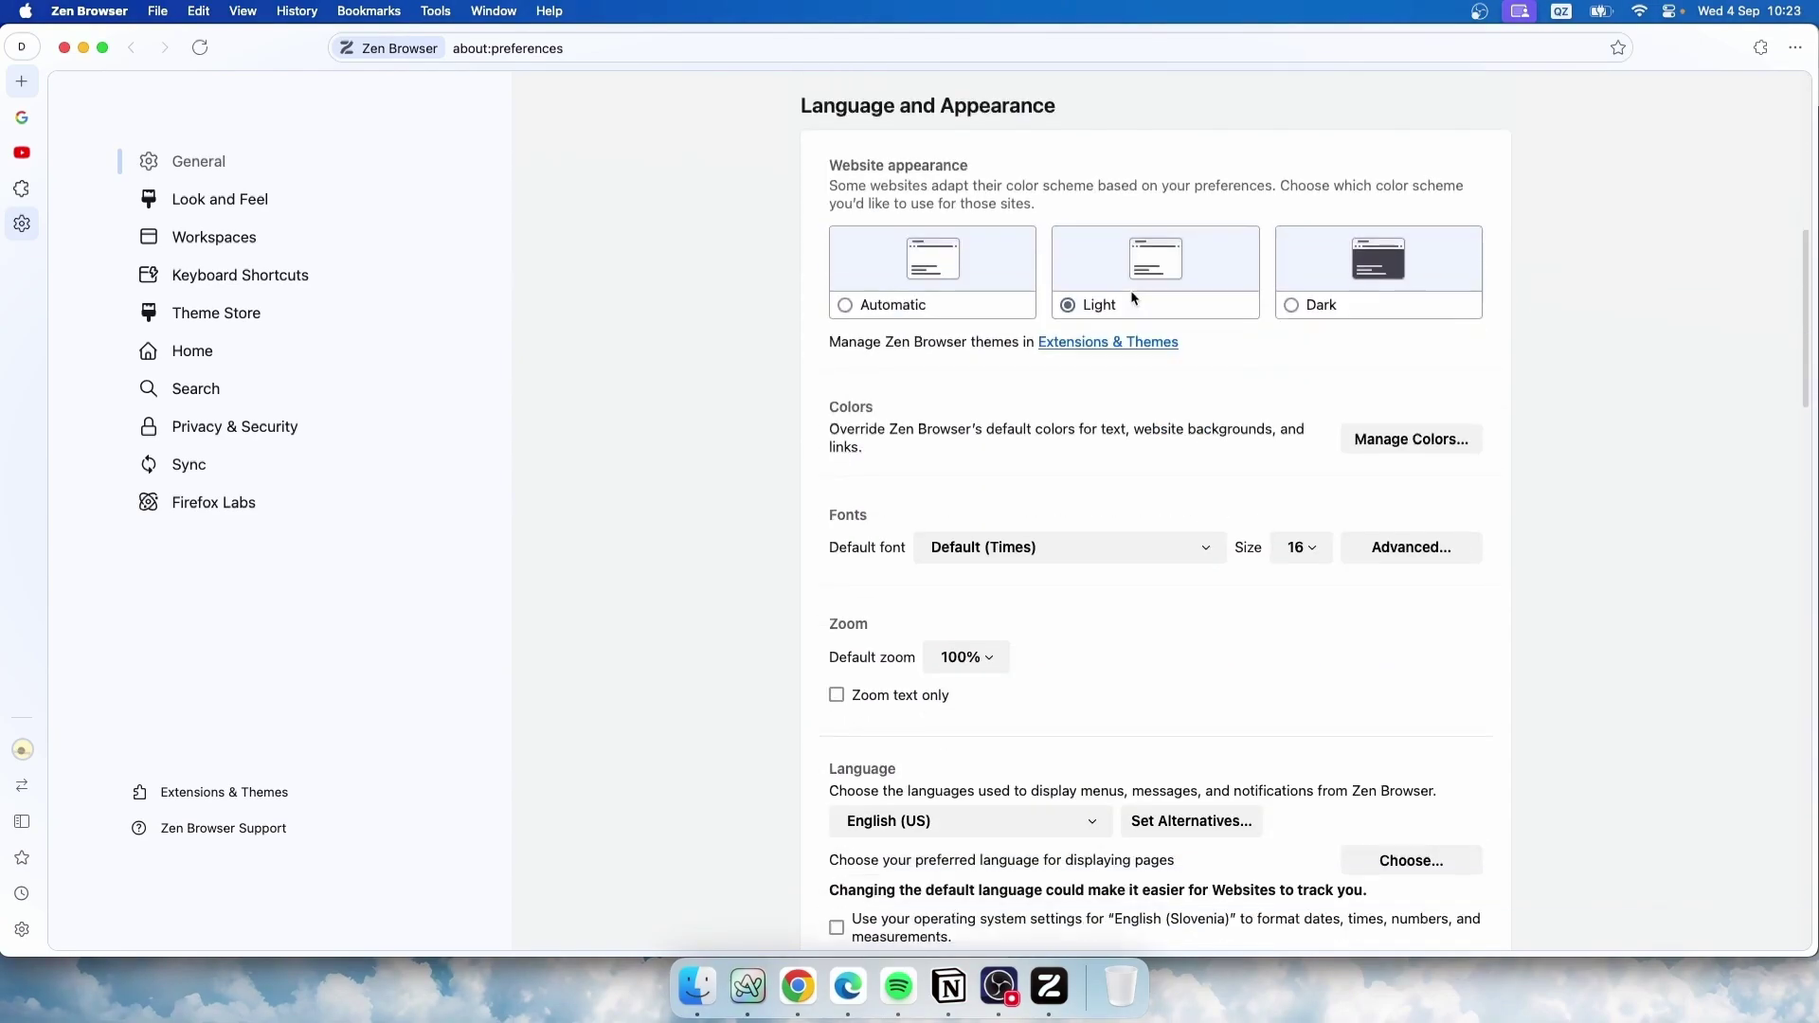
{"action": "left_click", "coordinate": [370, 210]}
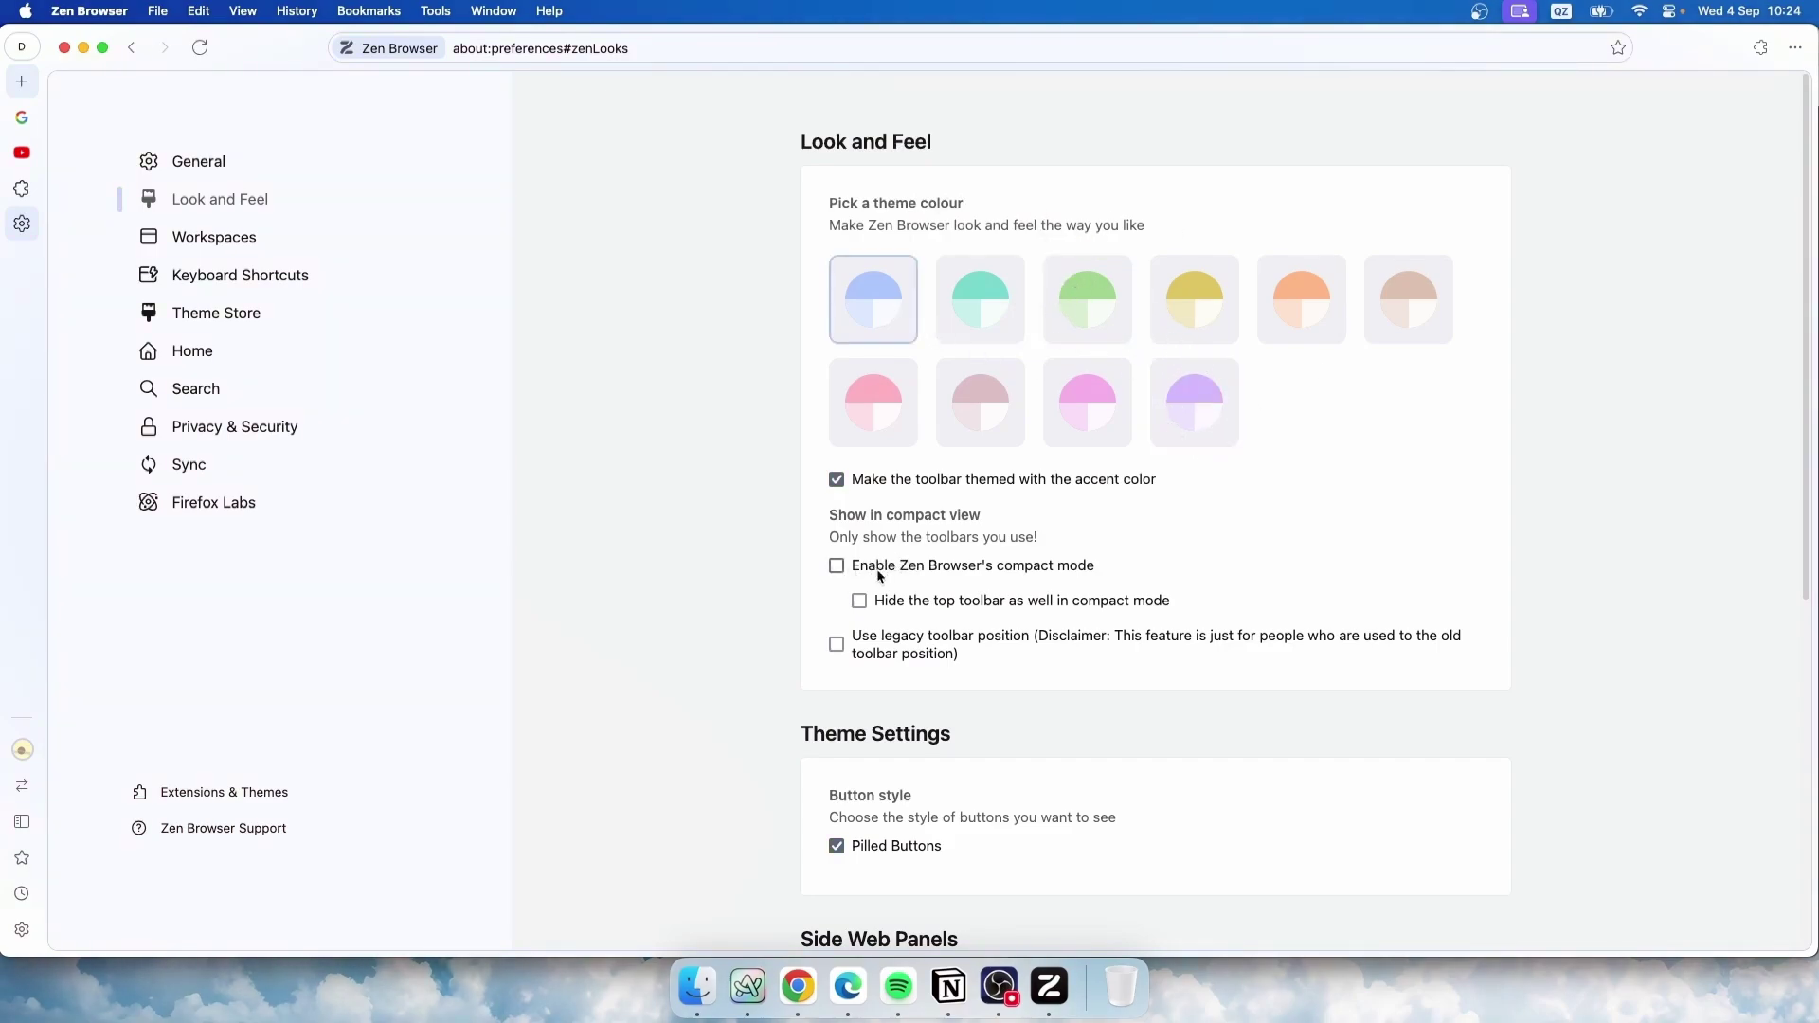
- Tick 'Enable Zen Browser's compact mode' under Show in compact view
{"action": "left_click", "coordinate": [839, 569]}
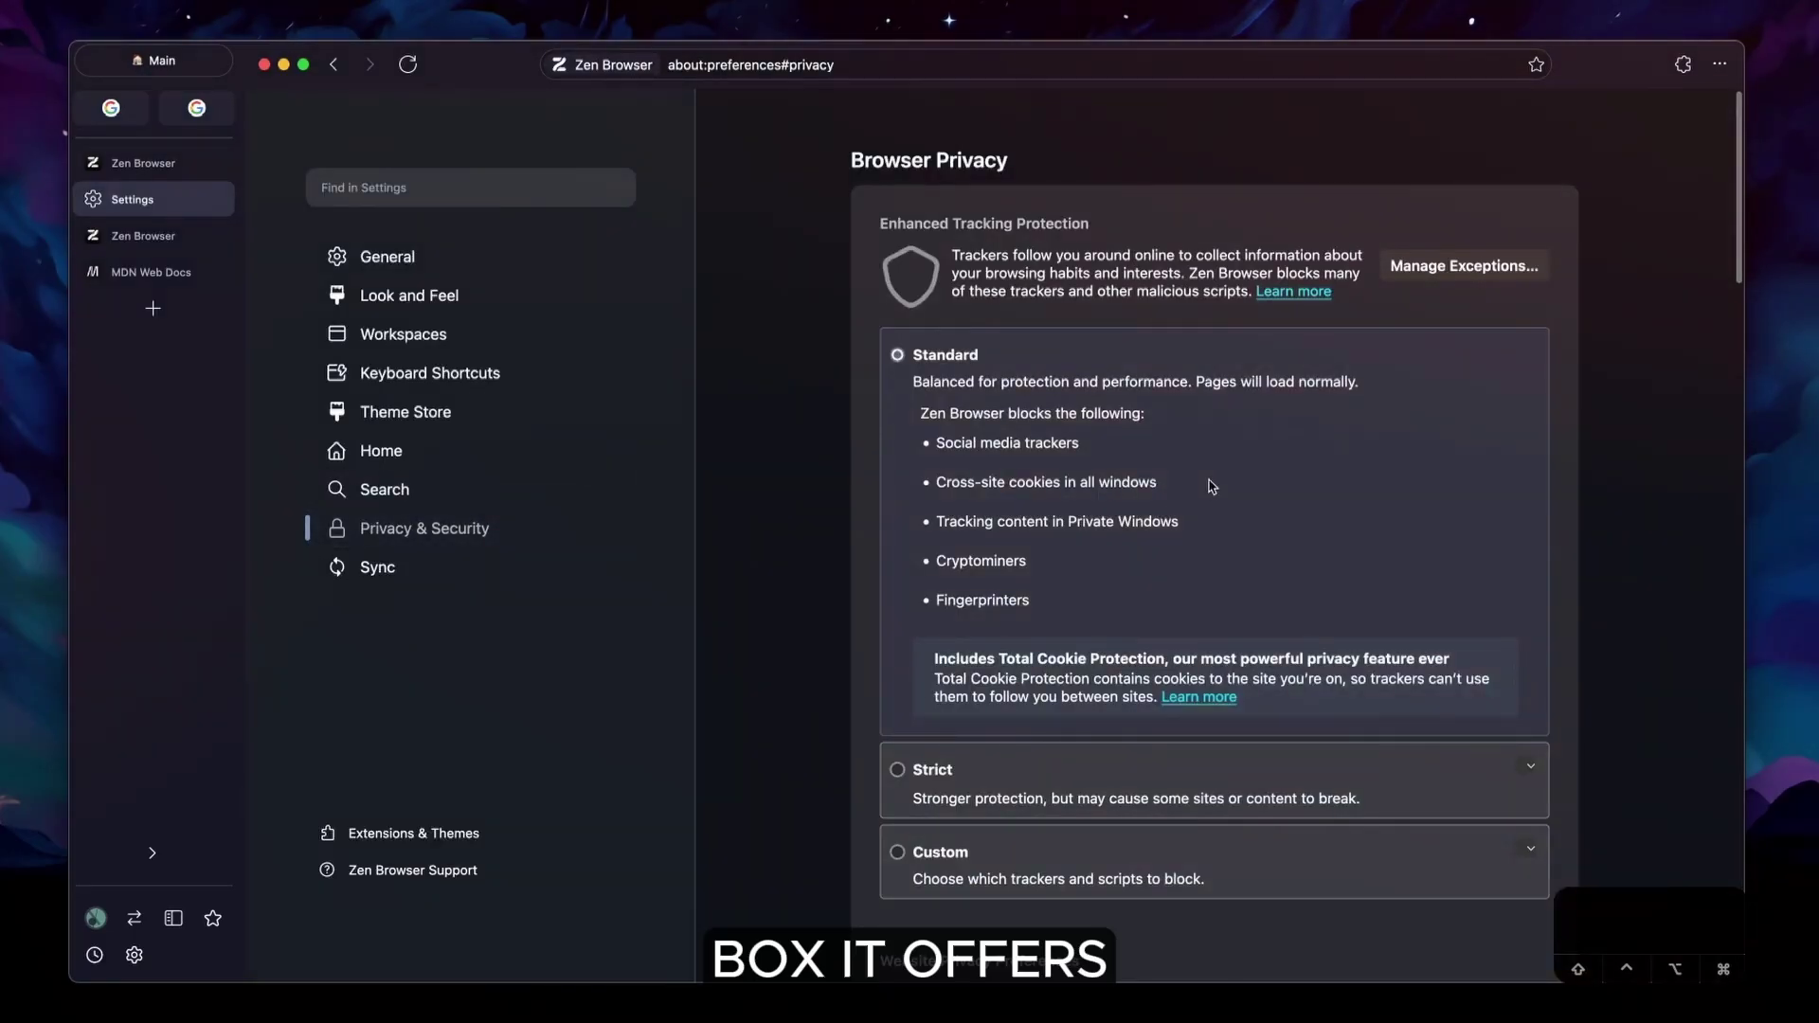
- Scroll down through the Privacy & Security settings toward Firefox Labs
{"action": "scroll", "coordinate": [1212, 487], "scroll_direction": "down", "scroll_amount": 3}
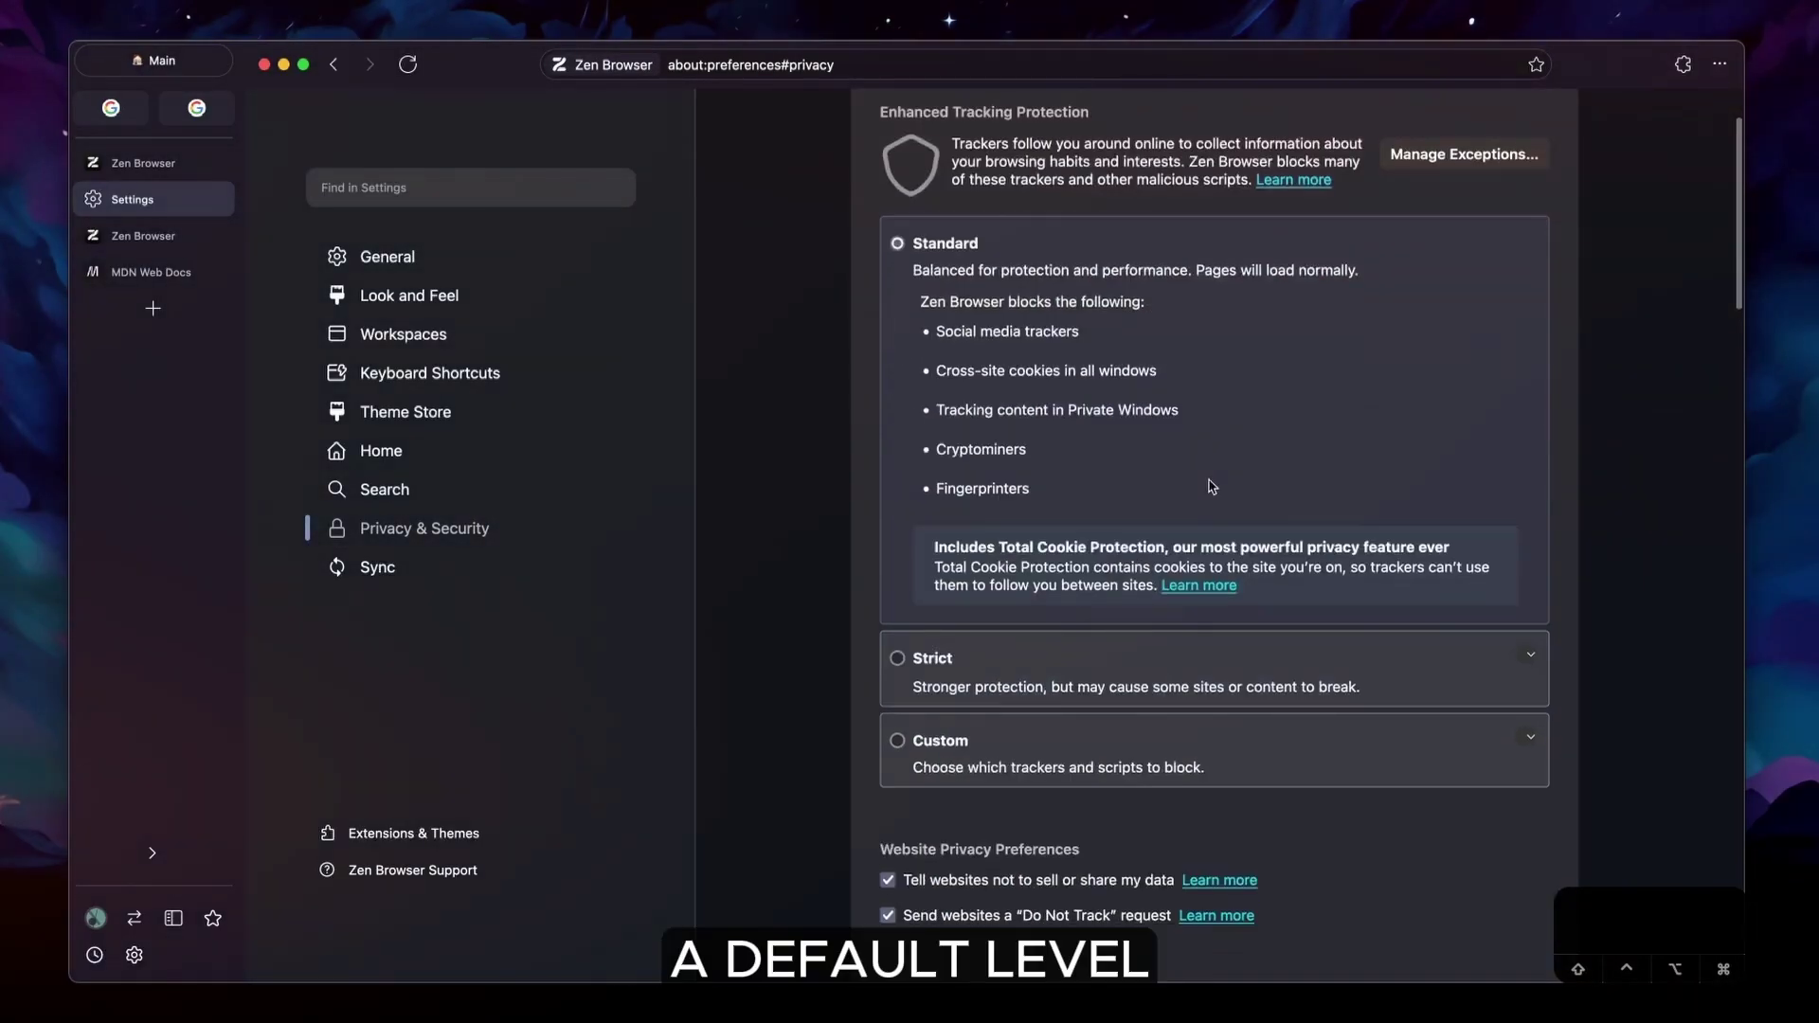
{"action": "scroll", "coordinate": [1276, 486], "scroll_direction": "up", "scroll_amount": 2}
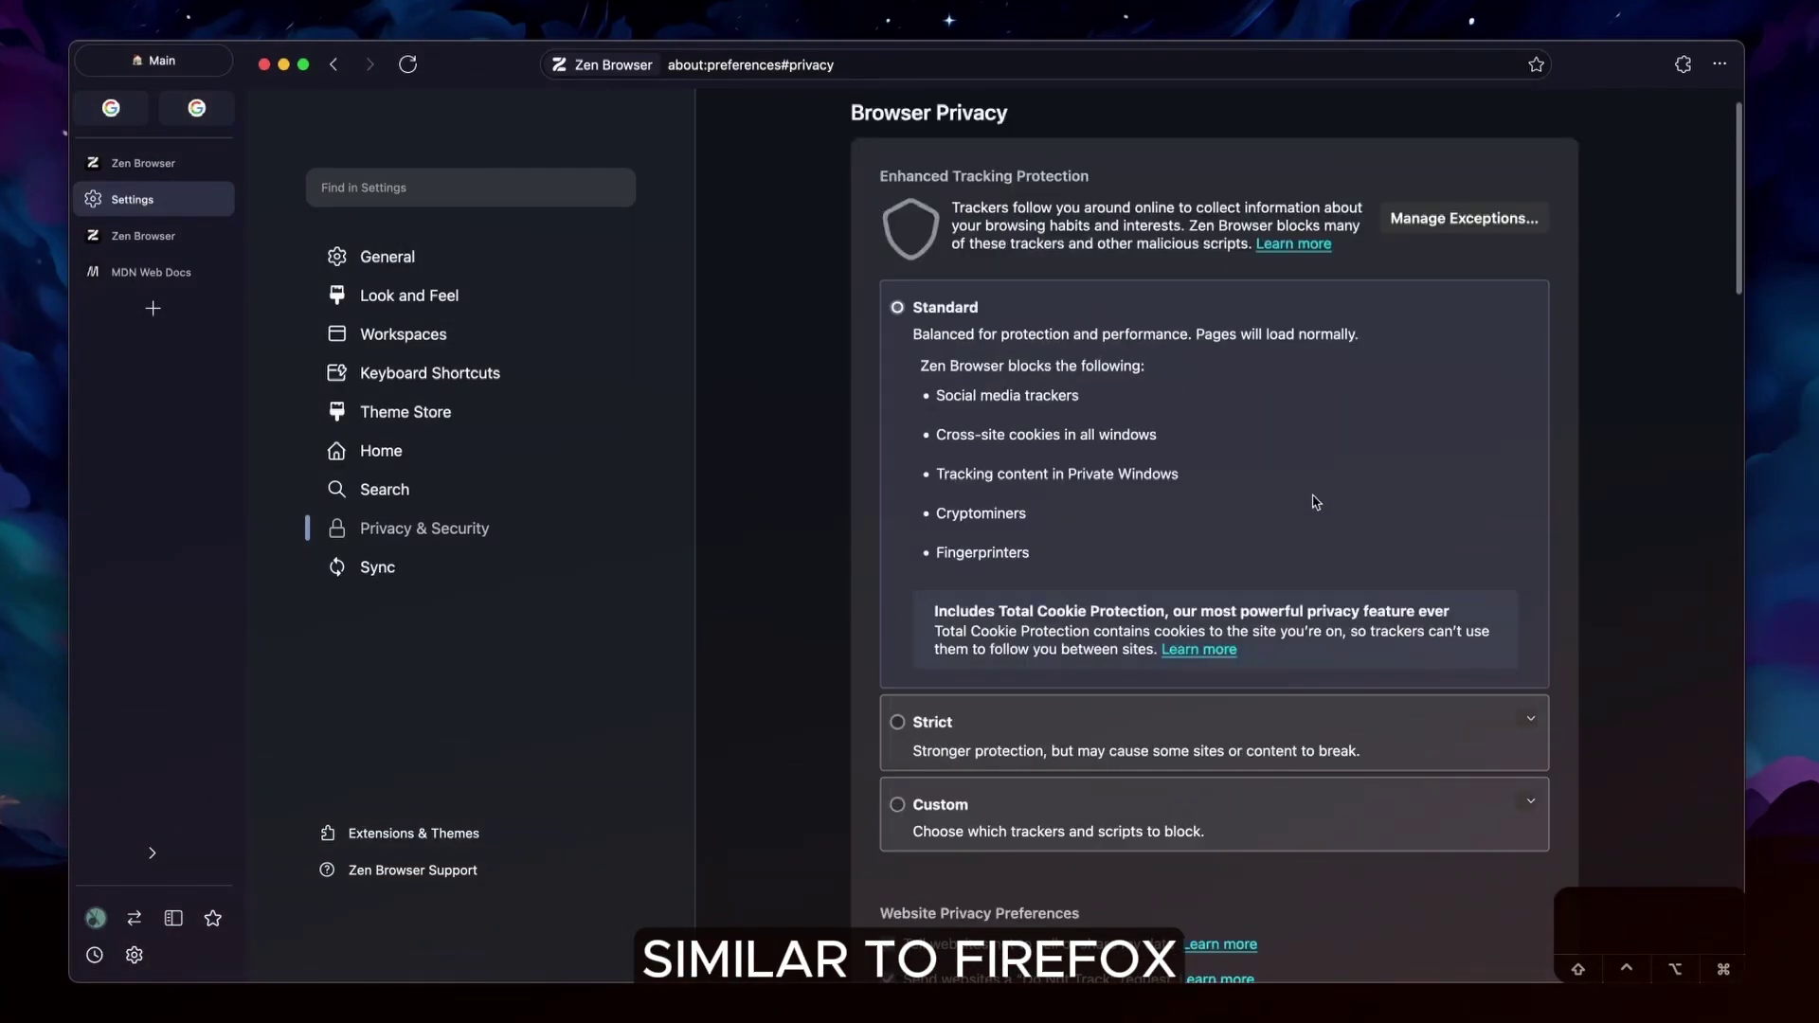
{"action": "scroll", "coordinate": [1260, 479], "scroll_direction": "down", "scroll_amount": 10}
{"action": "scroll", "coordinate": [1244, 474], "scroll_direction": "down", "scroll_amount": 8}
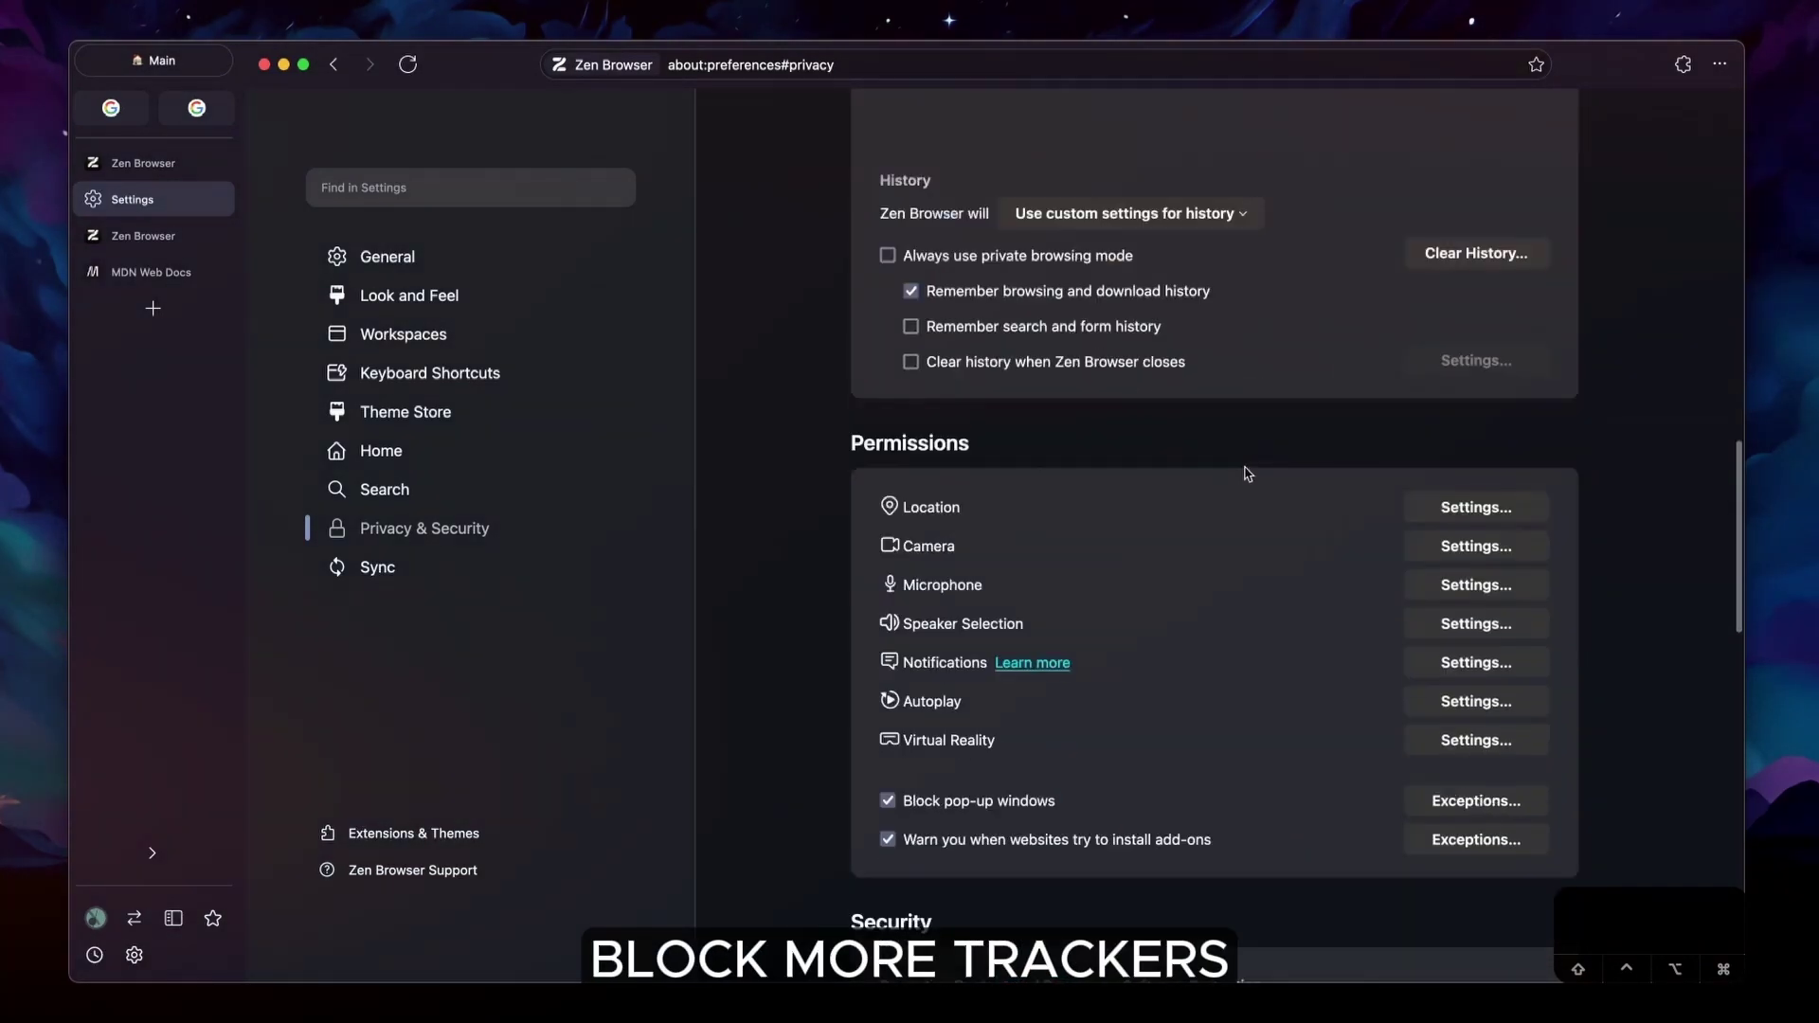
{"action": "scroll", "coordinate": [1229, 473], "scroll_direction": "down", "scroll_amount": 5}
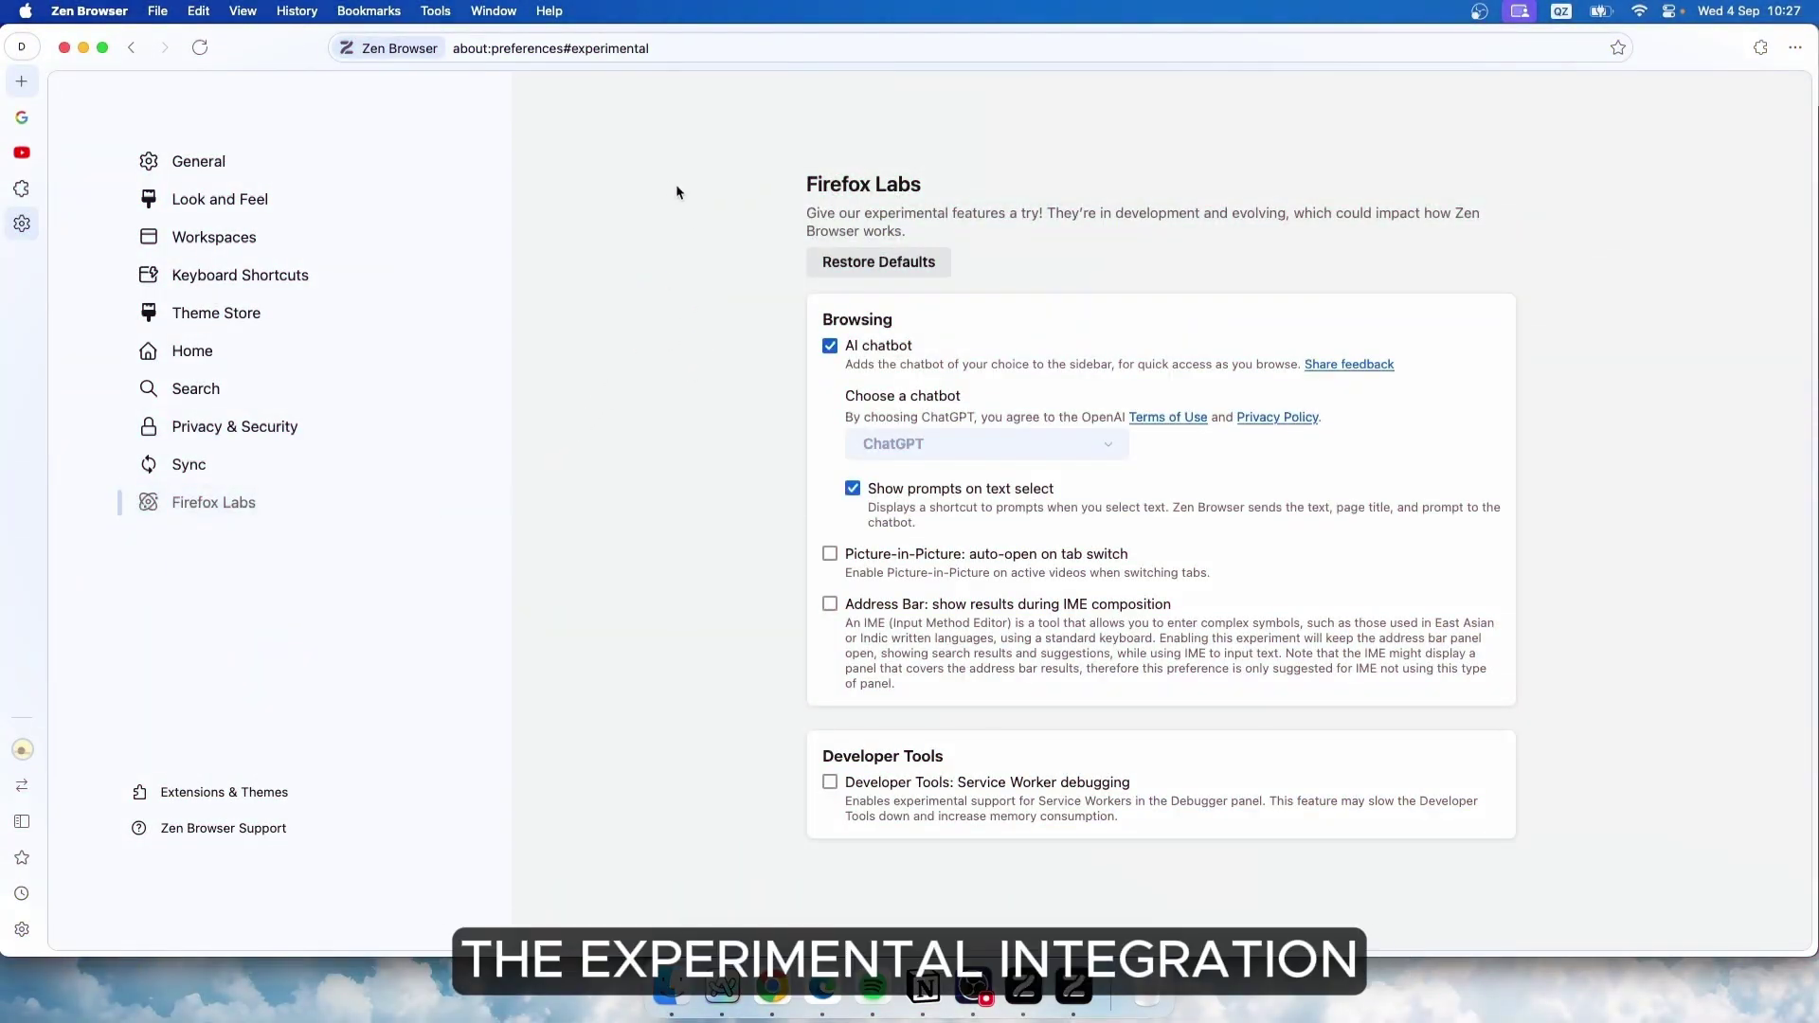
- Keep ChatGPT as the selection in the Choose a chatbot dropdown
{"action": "left_click_drag", "start_coordinate": [804, 182], "coordinate": [987, 198]}
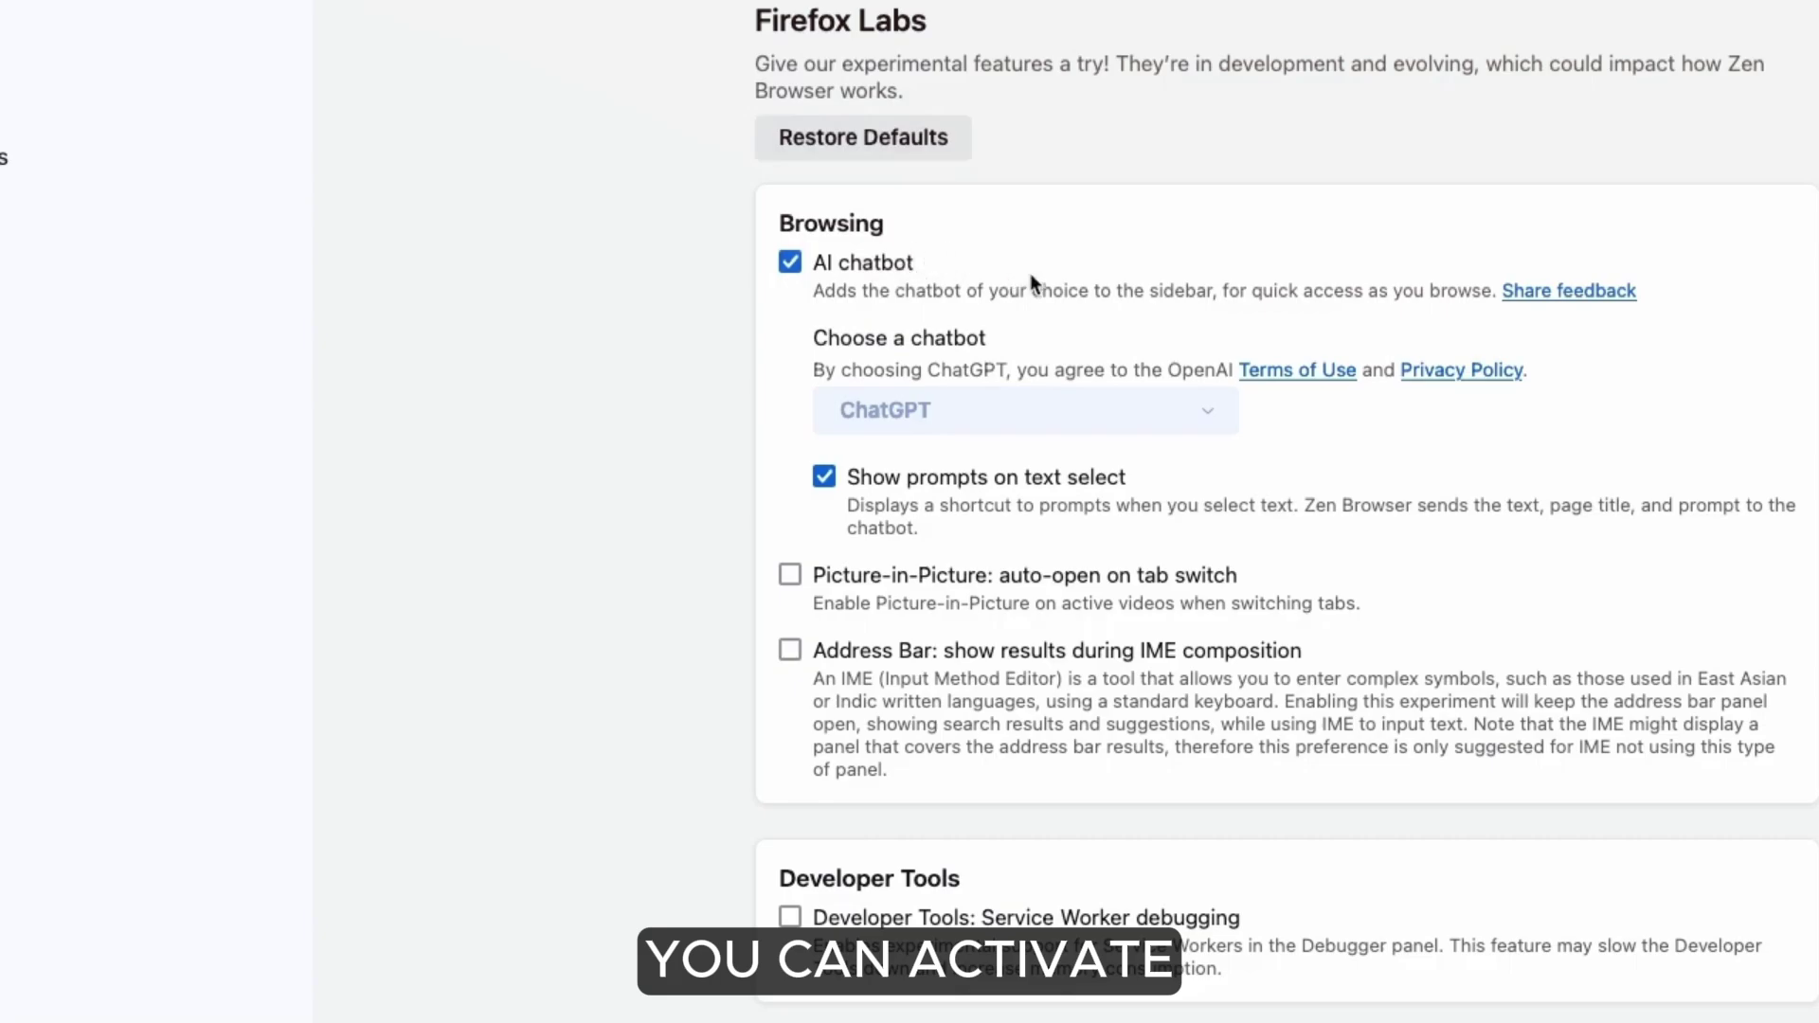
{"action": "left_click", "coordinate": [1067, 405]}
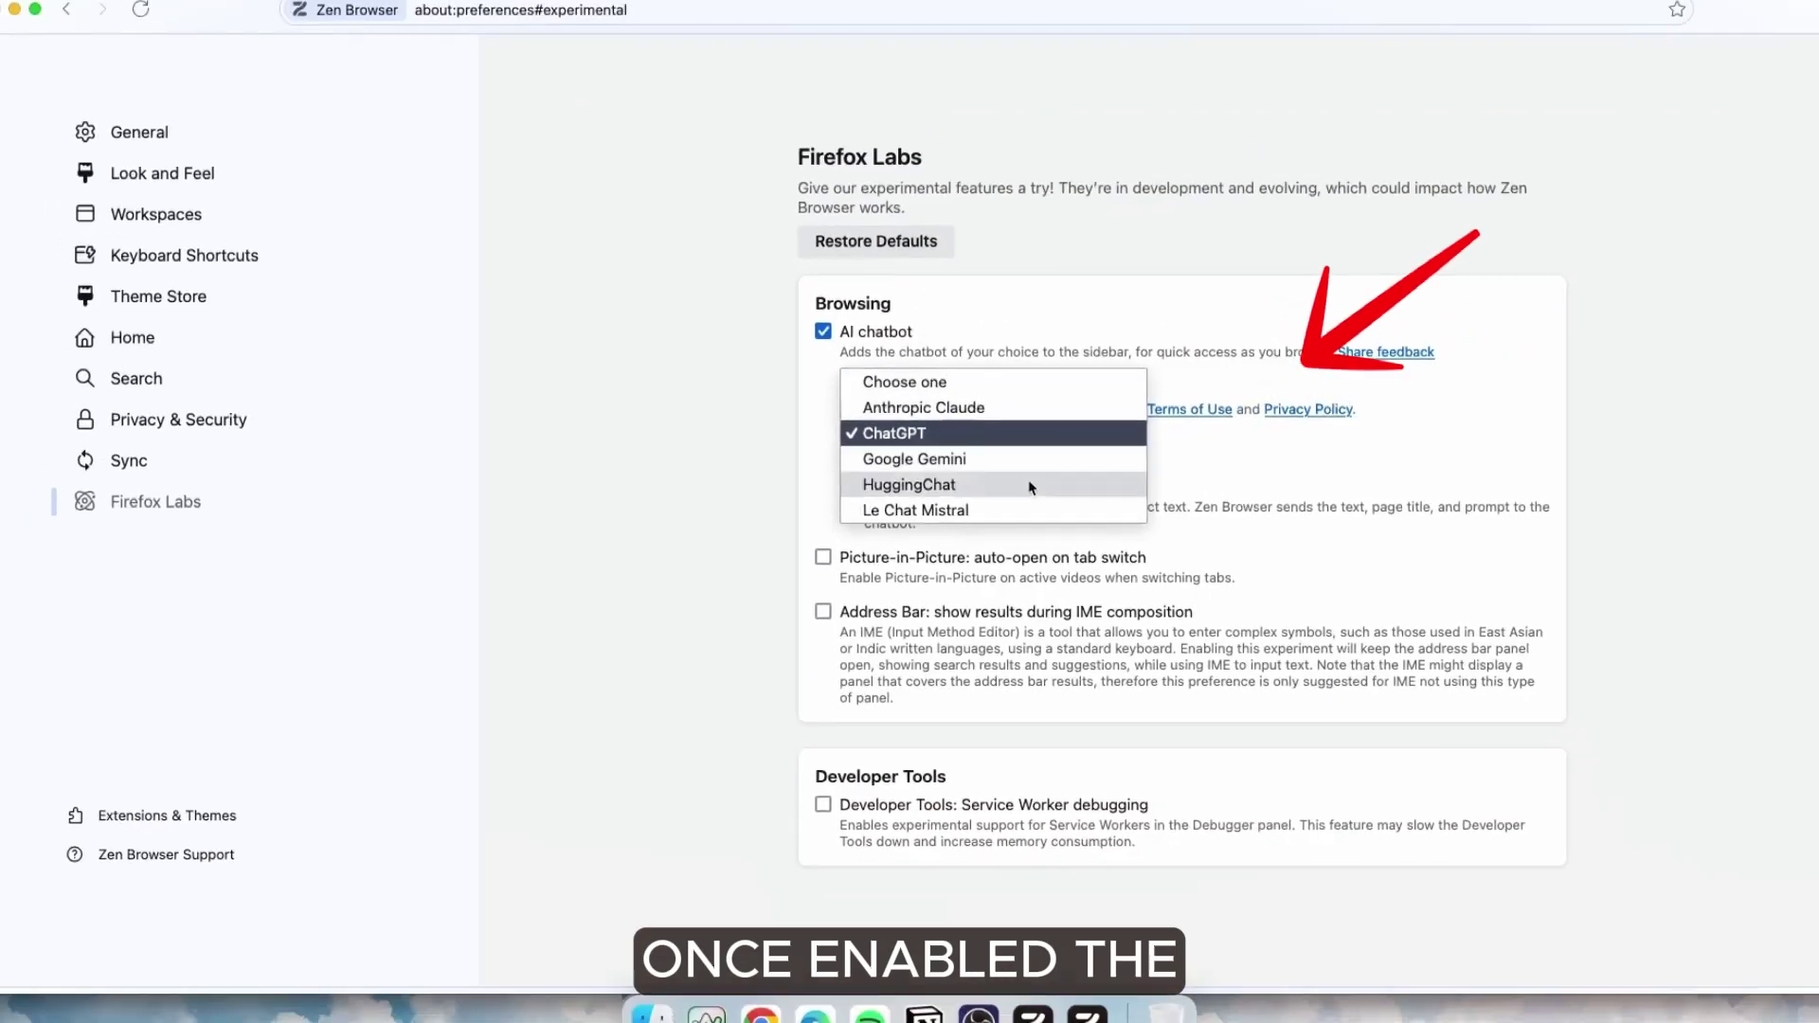
{"action": "left_click", "coordinate": [951, 441]}
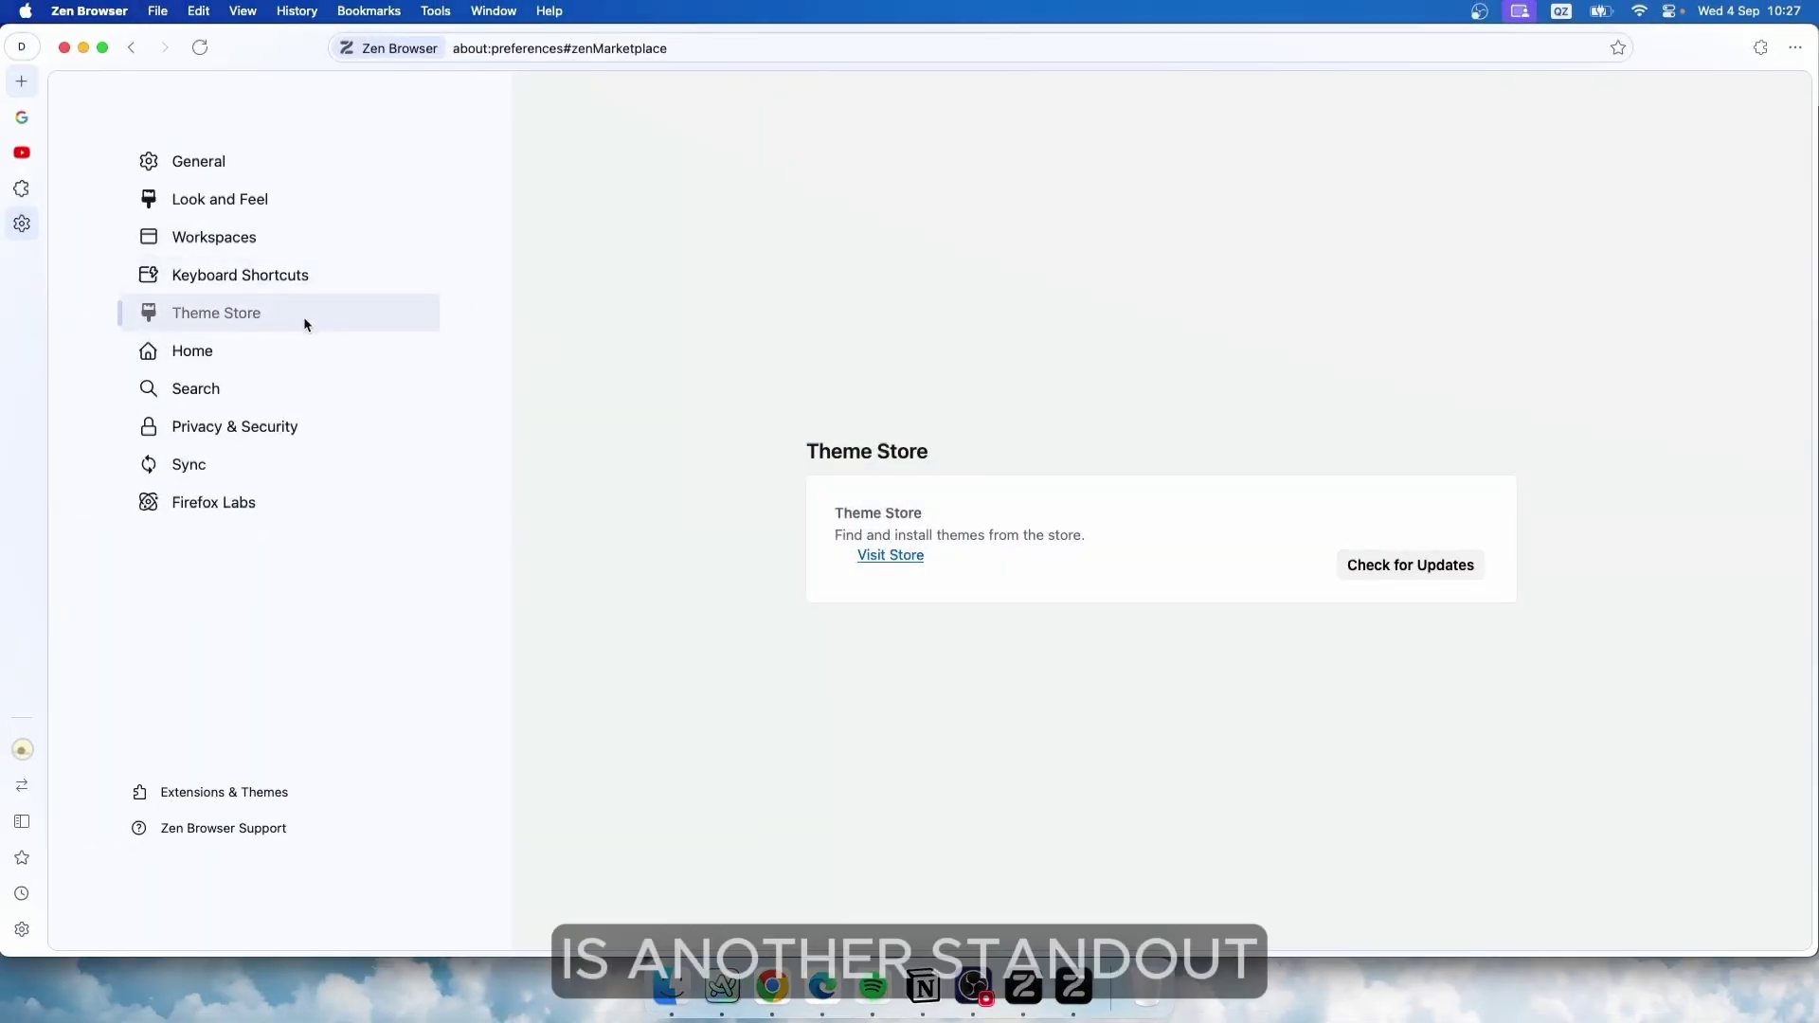
- Install the Uniform Url Bar theme from the online Zen theme store
{"action": "left_click", "coordinate": [891, 557]}
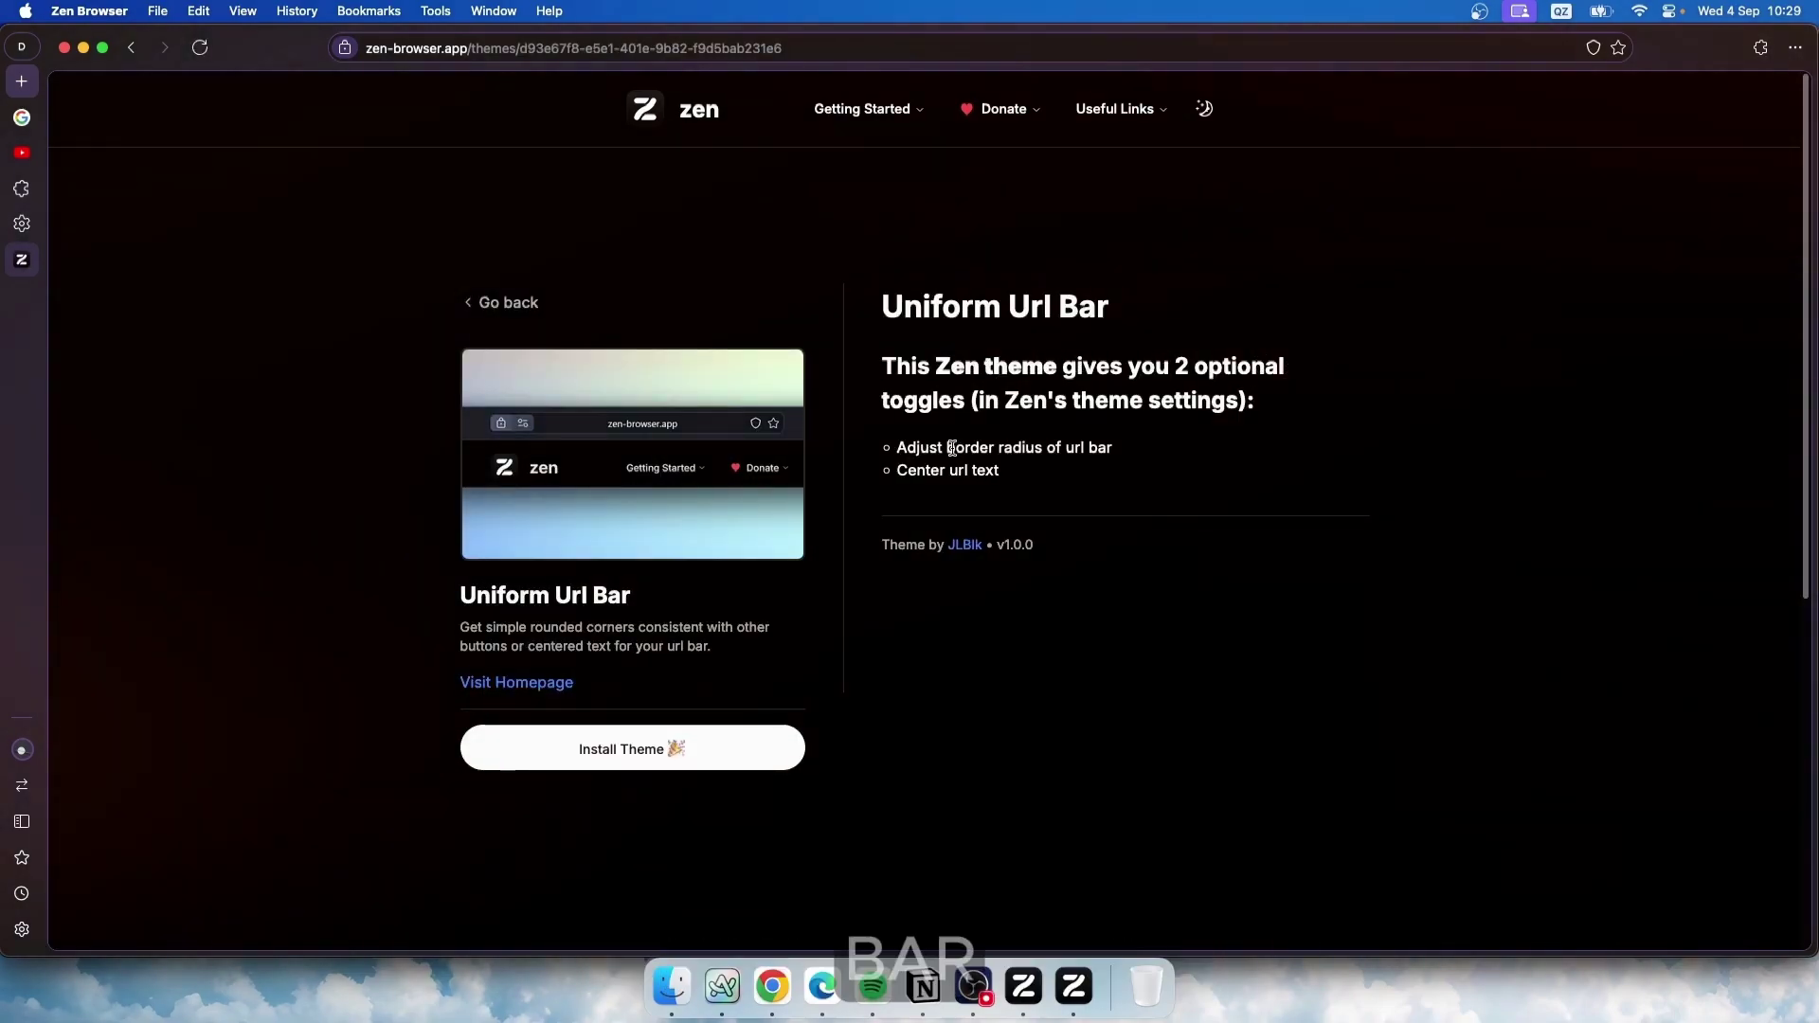
{"action": "left_click", "coordinate": [1122, 459]}
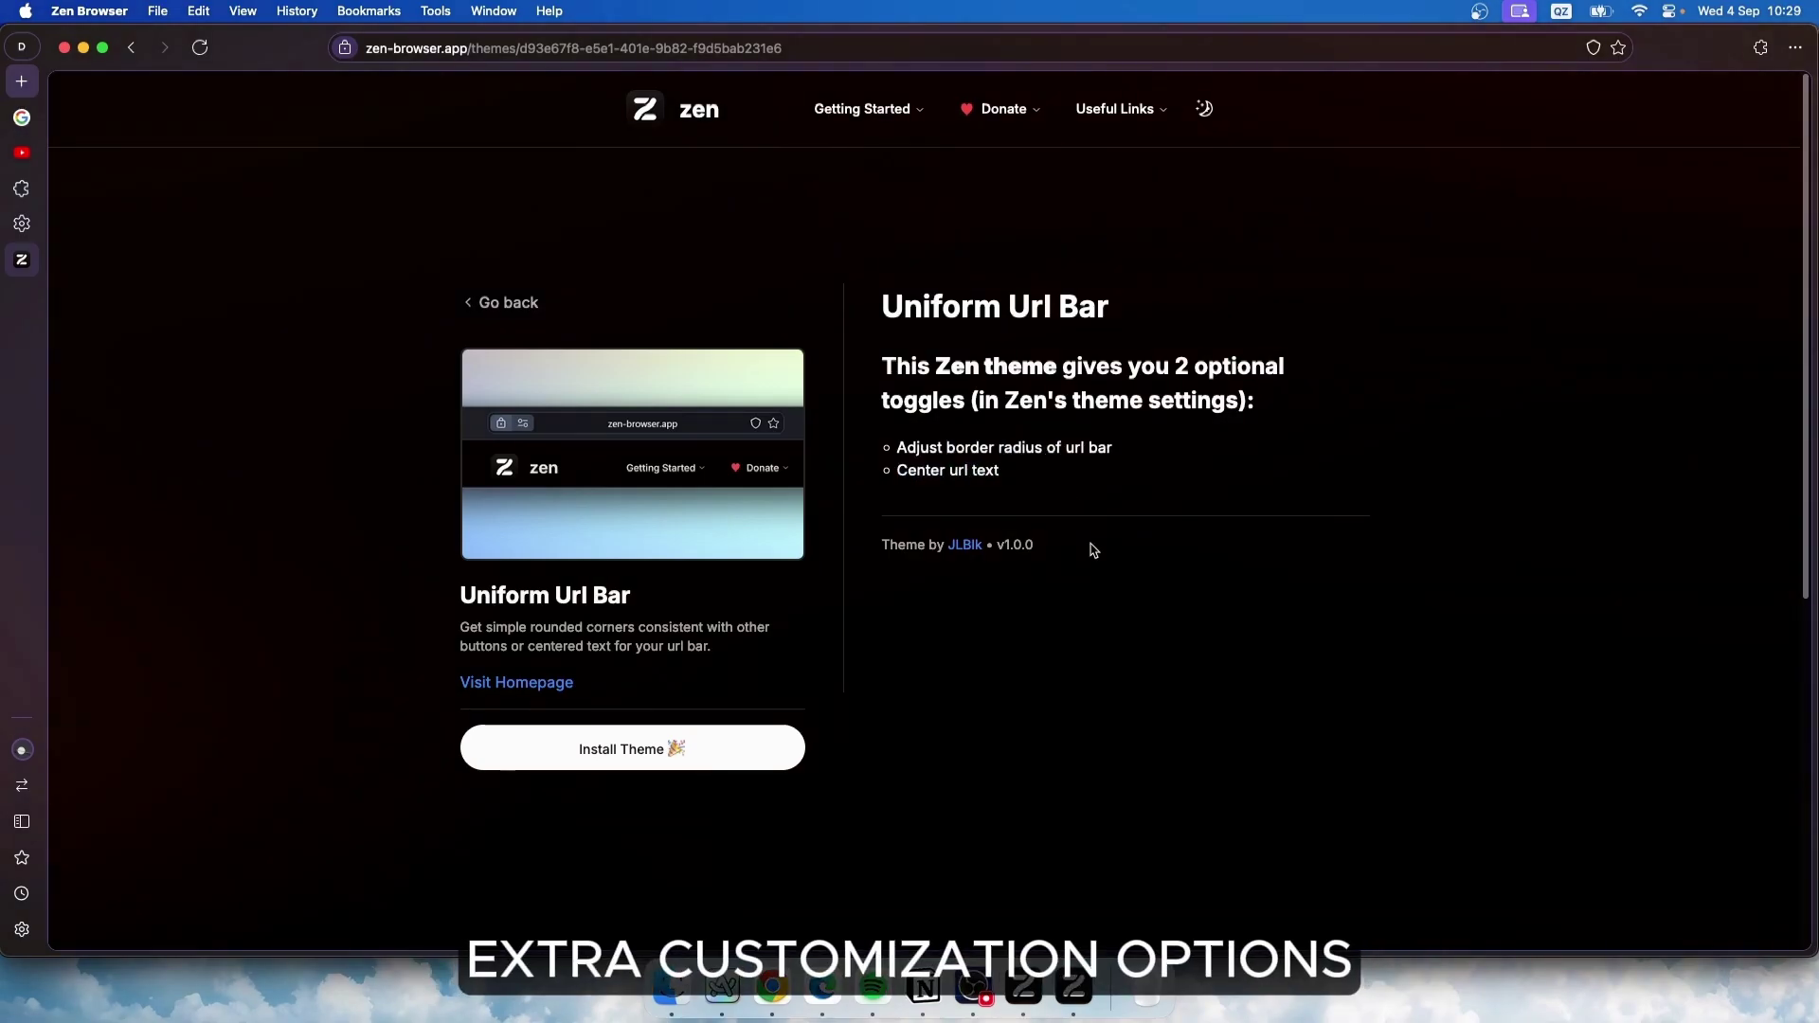
{"action": "left_click", "coordinate": [691, 751]}
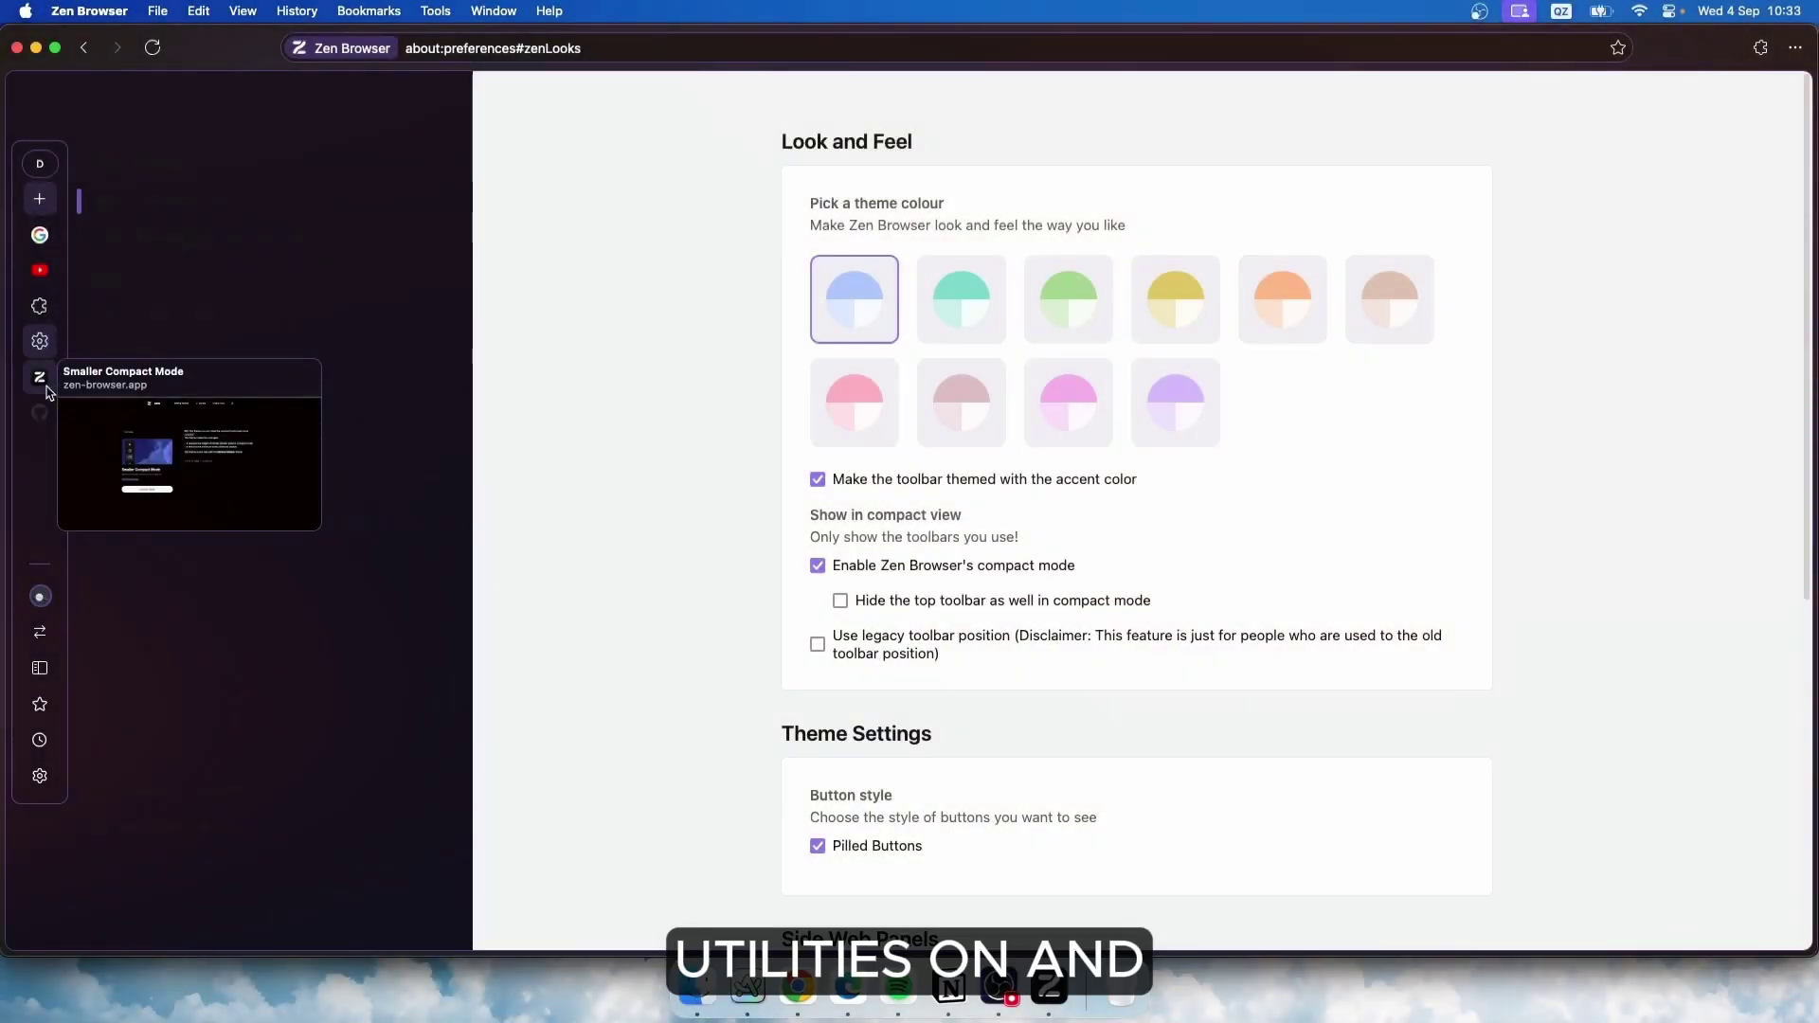
- Cycle through the Smaller Compact Mode page, add-ons themes page and Look and Feel settings tabs
{"action": "left_click", "coordinate": [46, 390]}
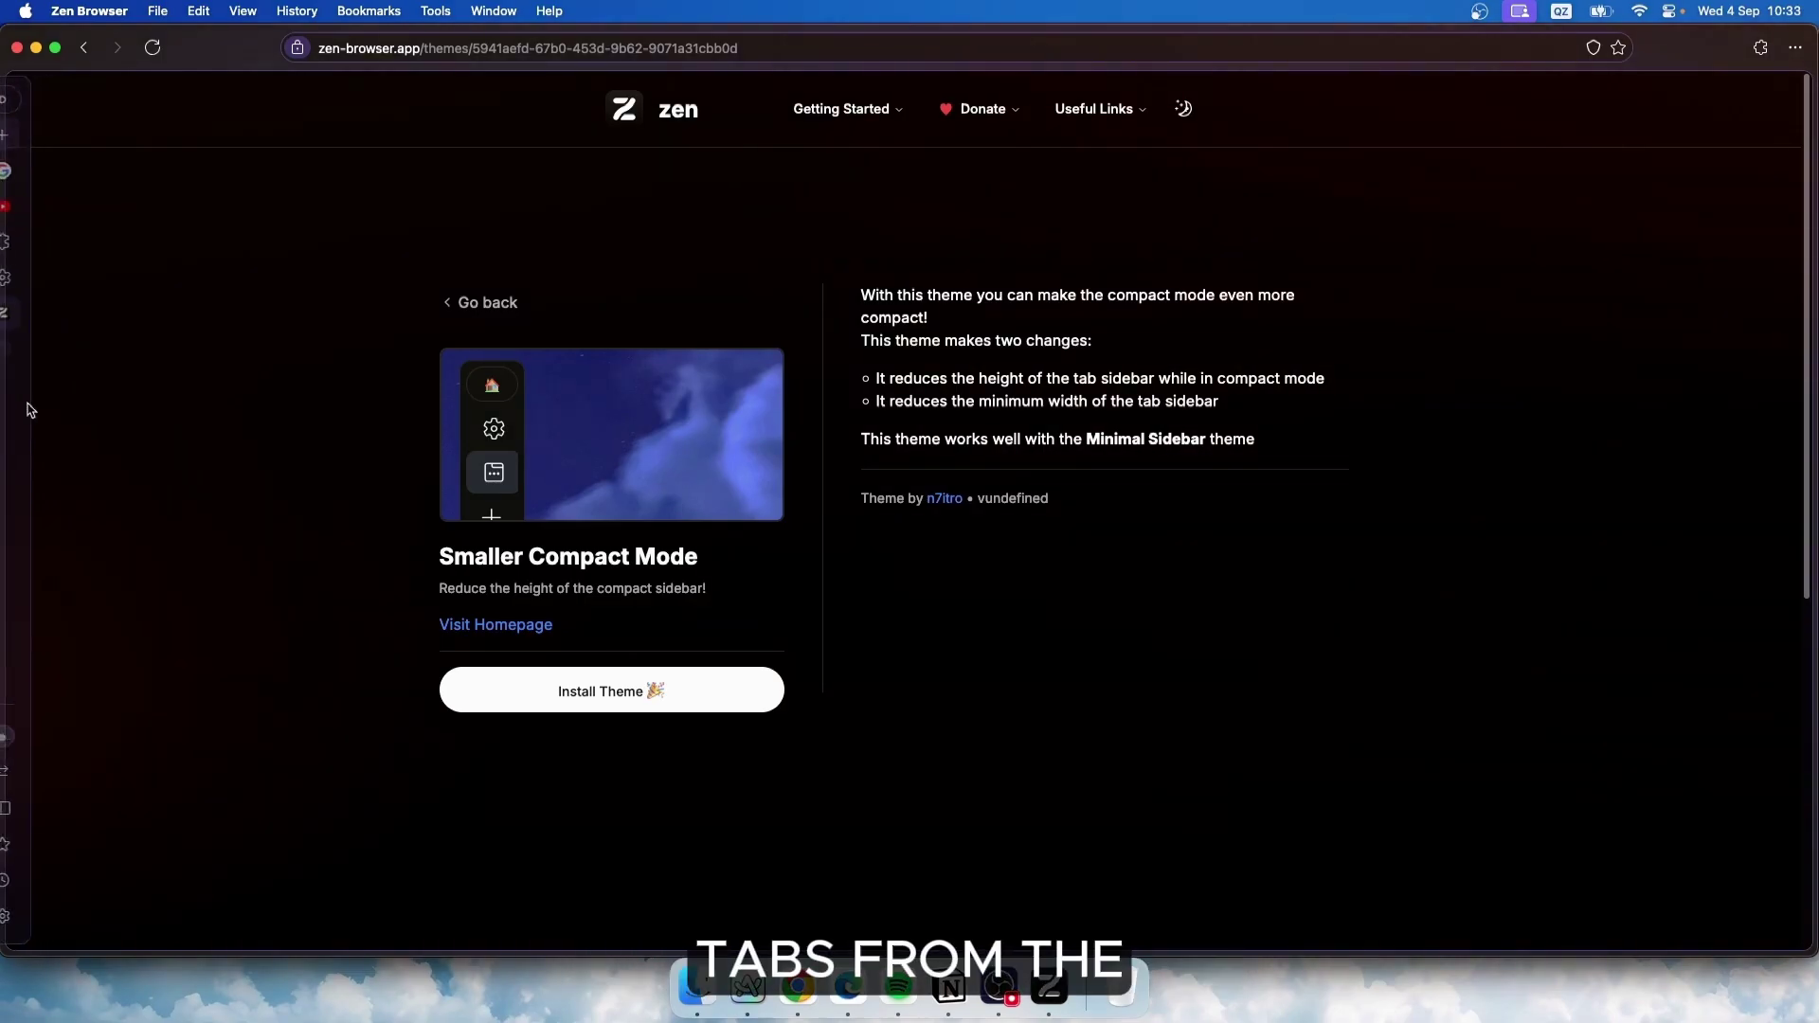
{"action": "mouse_move", "coordinate": [53, 195]}
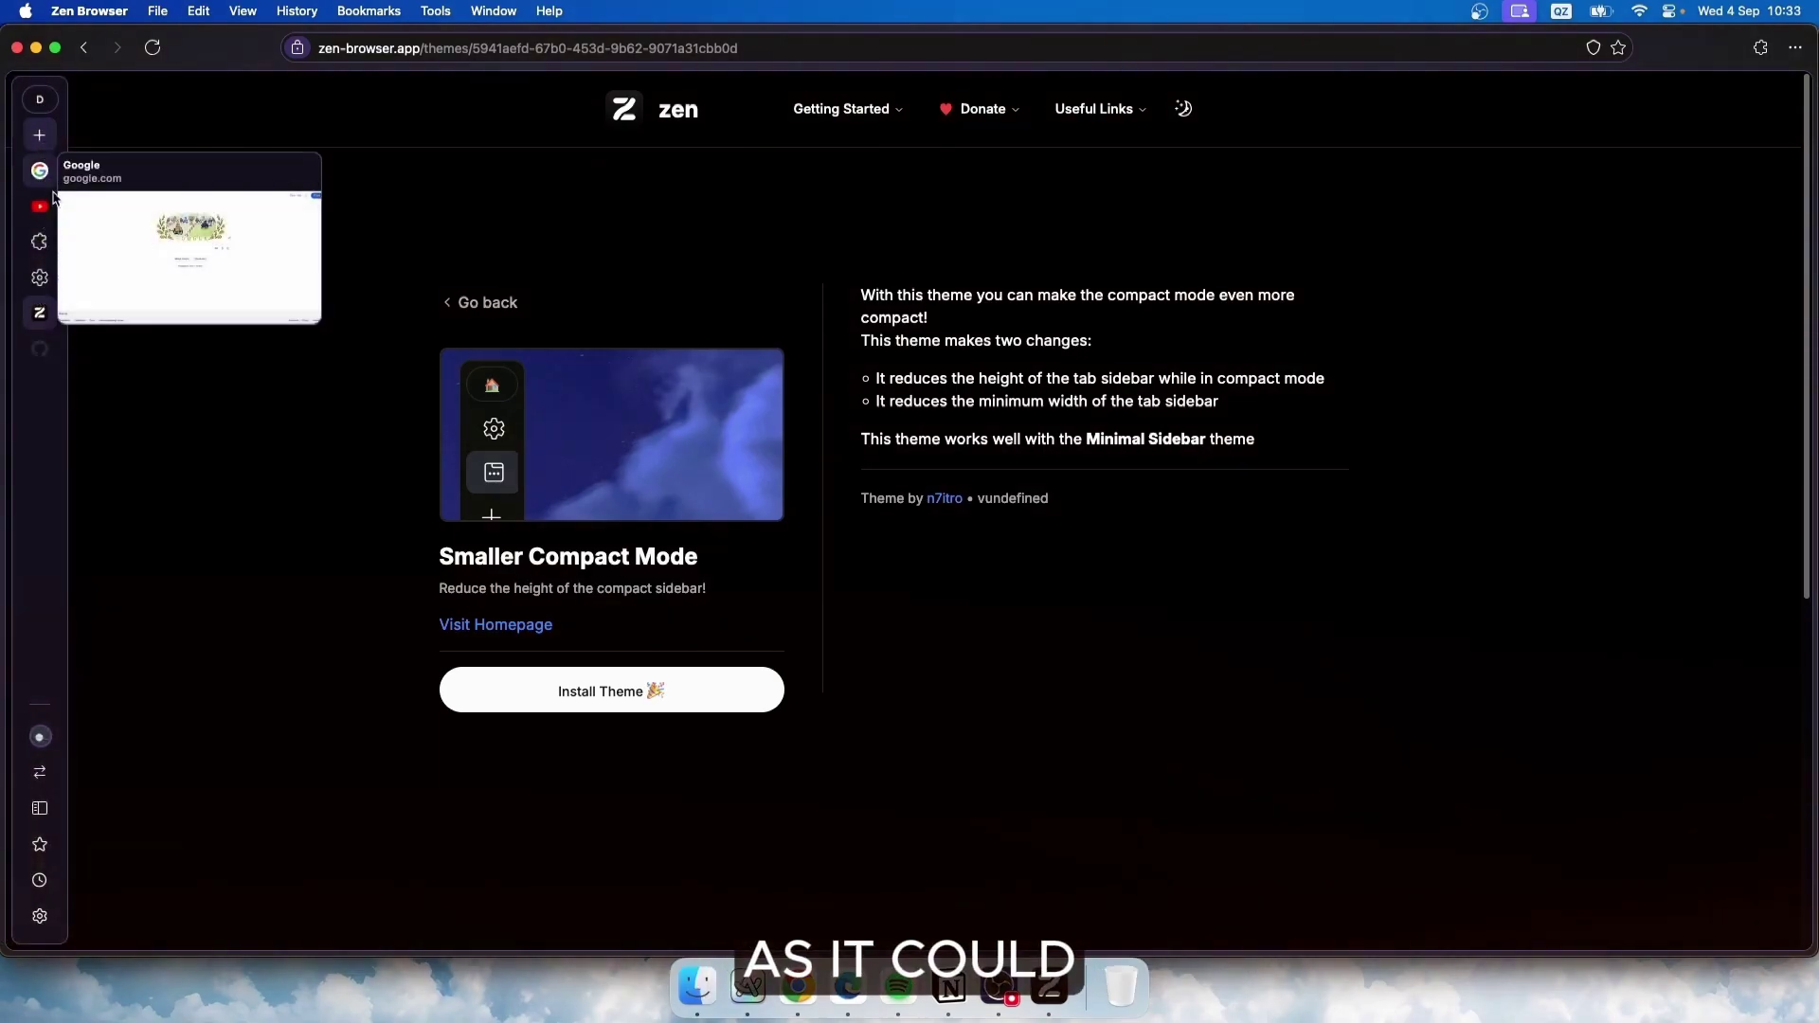
{"action": "left_click", "coordinate": [48, 246]}
{"action": "left_click", "coordinate": [44, 276]}
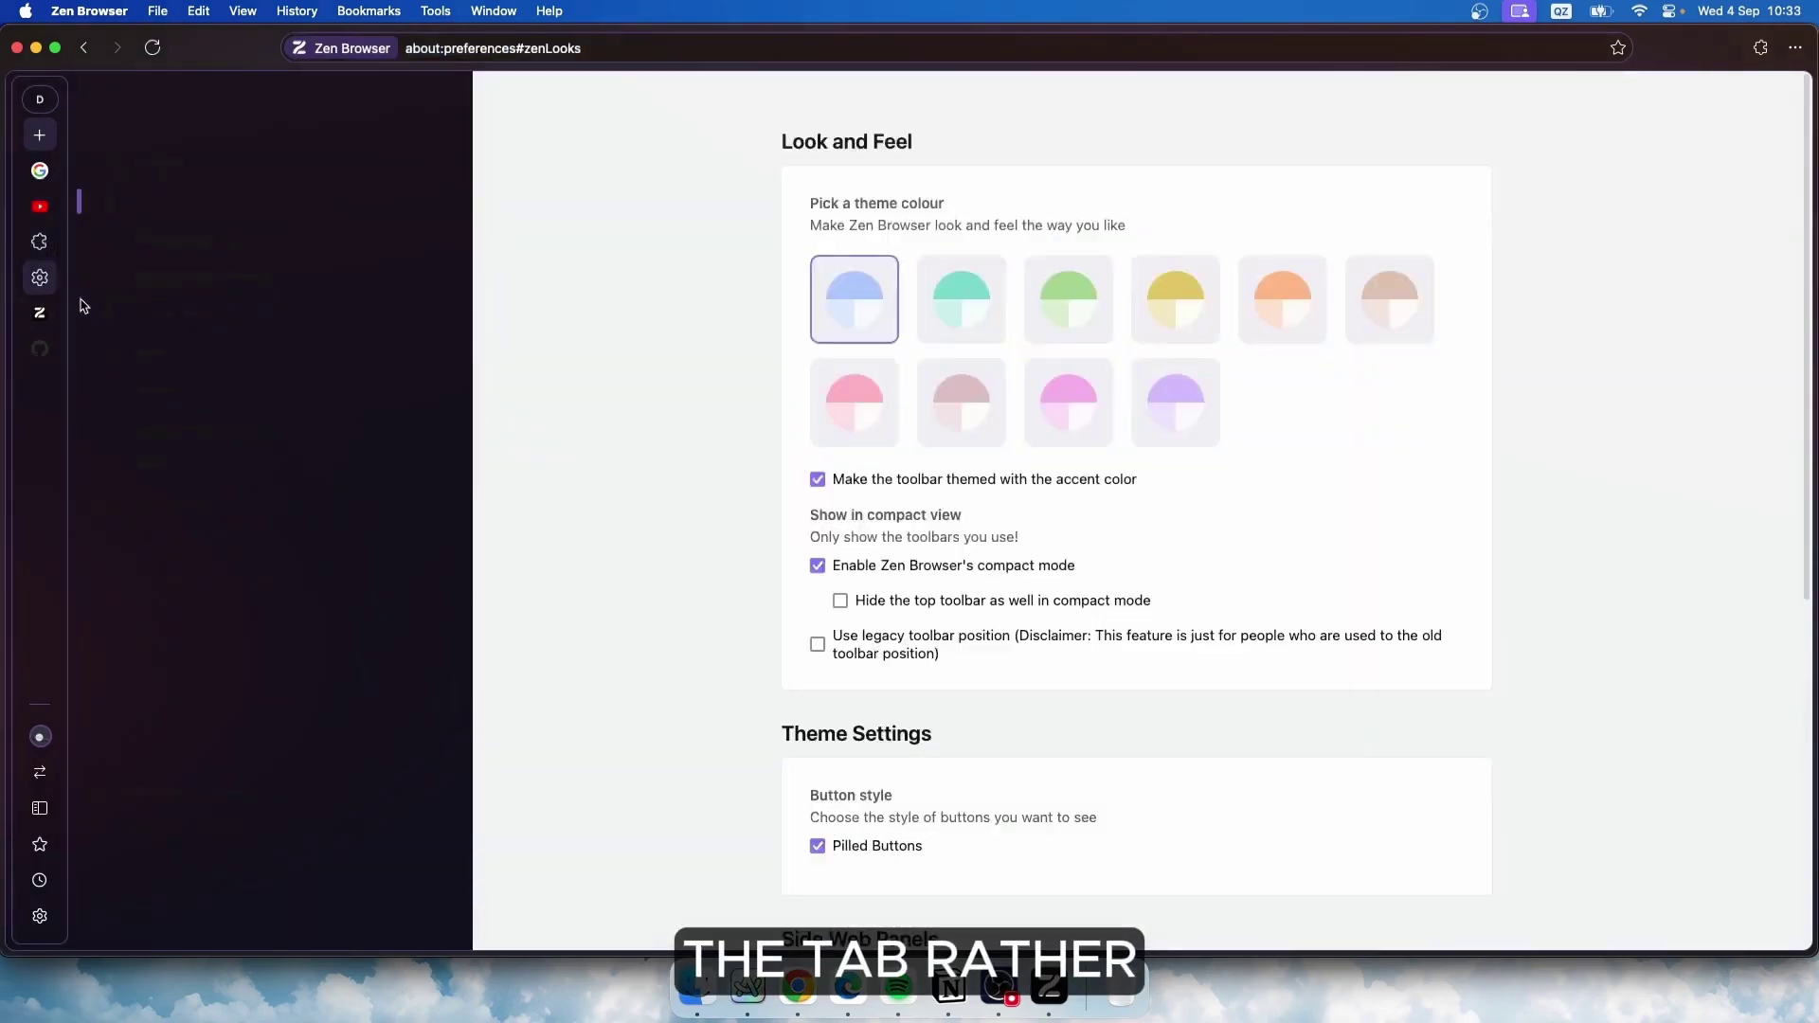
{"action": "mouse_move", "coordinate": [39, 243]}
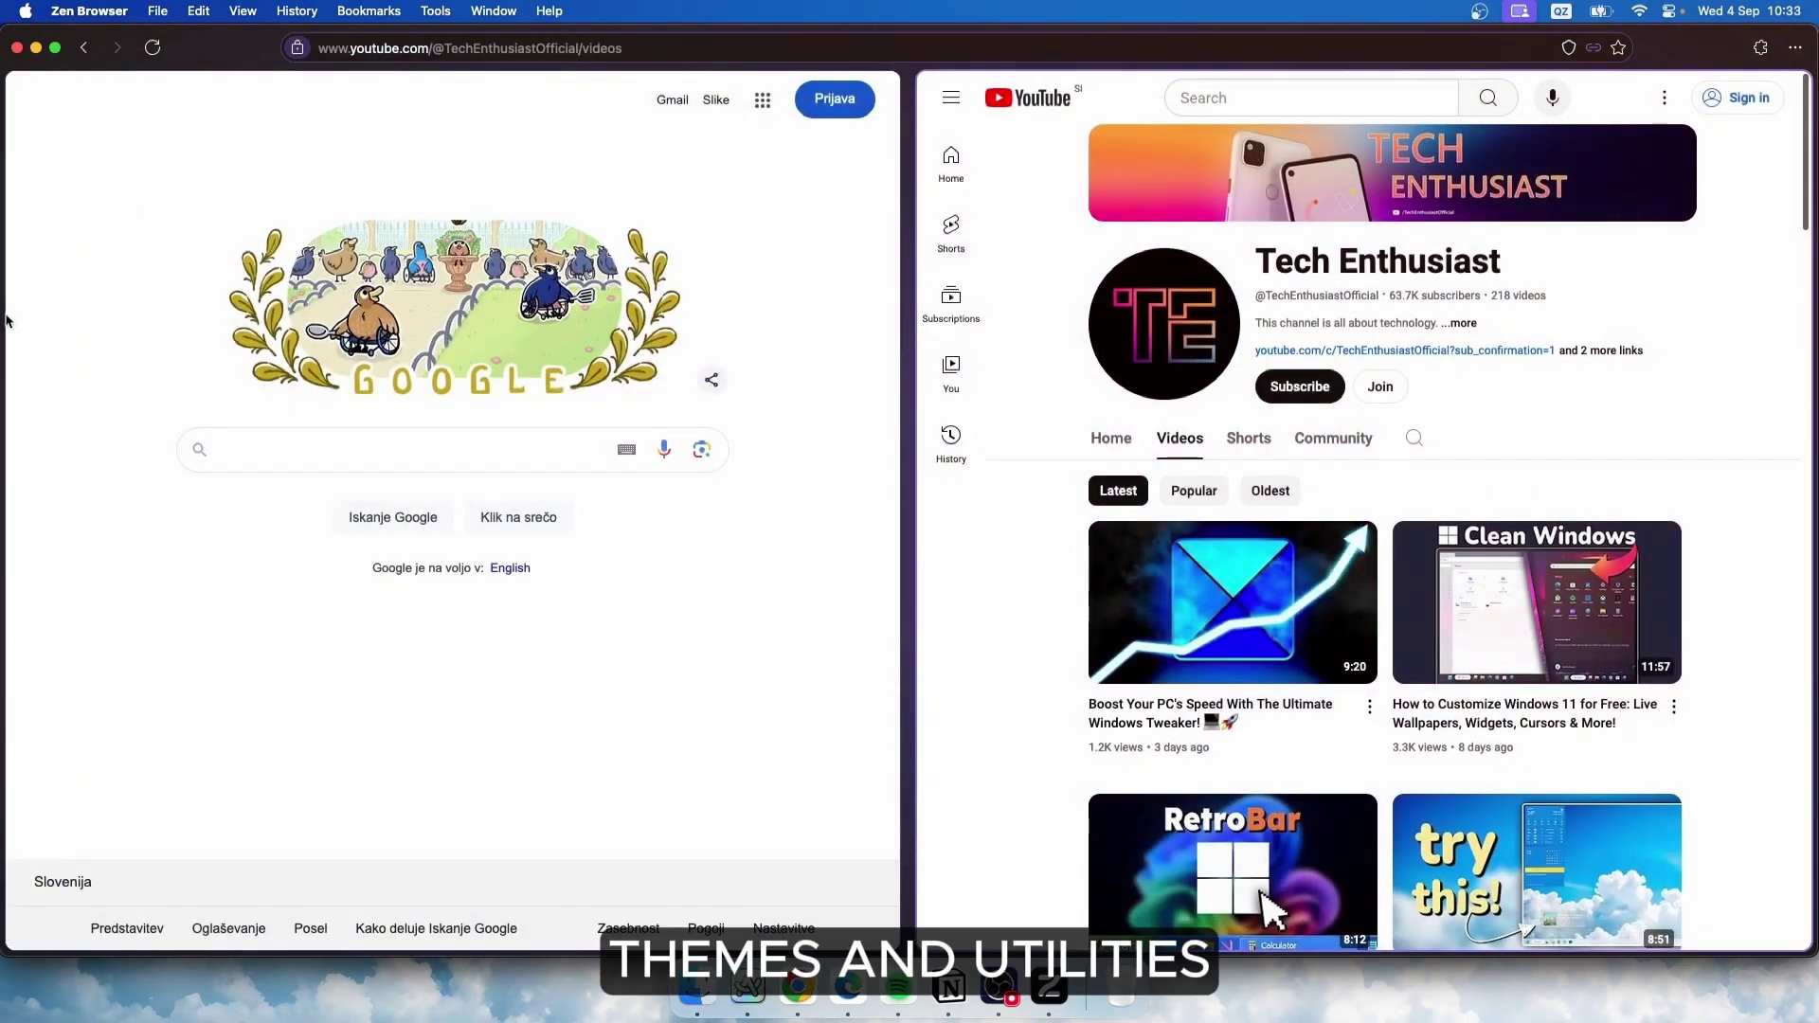
- Close the Google tab to end the split view
{"action": "mouse_move", "coordinate": [4, 317]}
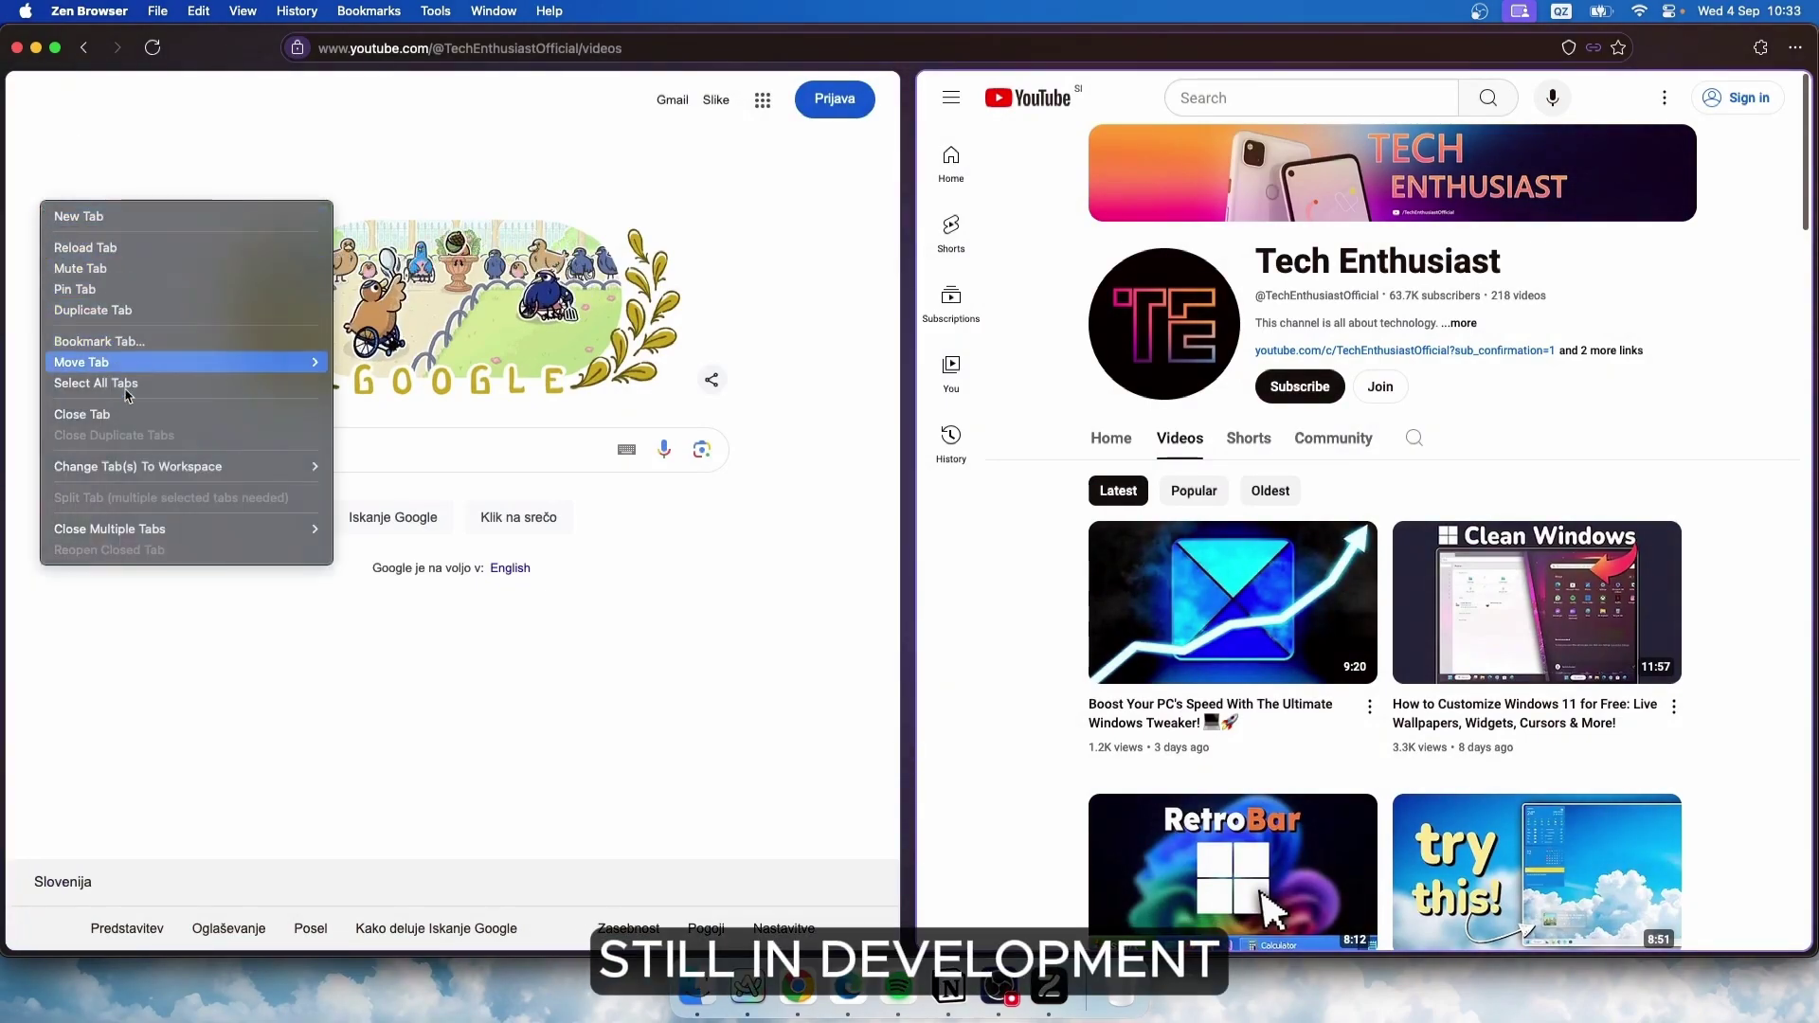
{"action": "left_click", "coordinate": [161, 414]}
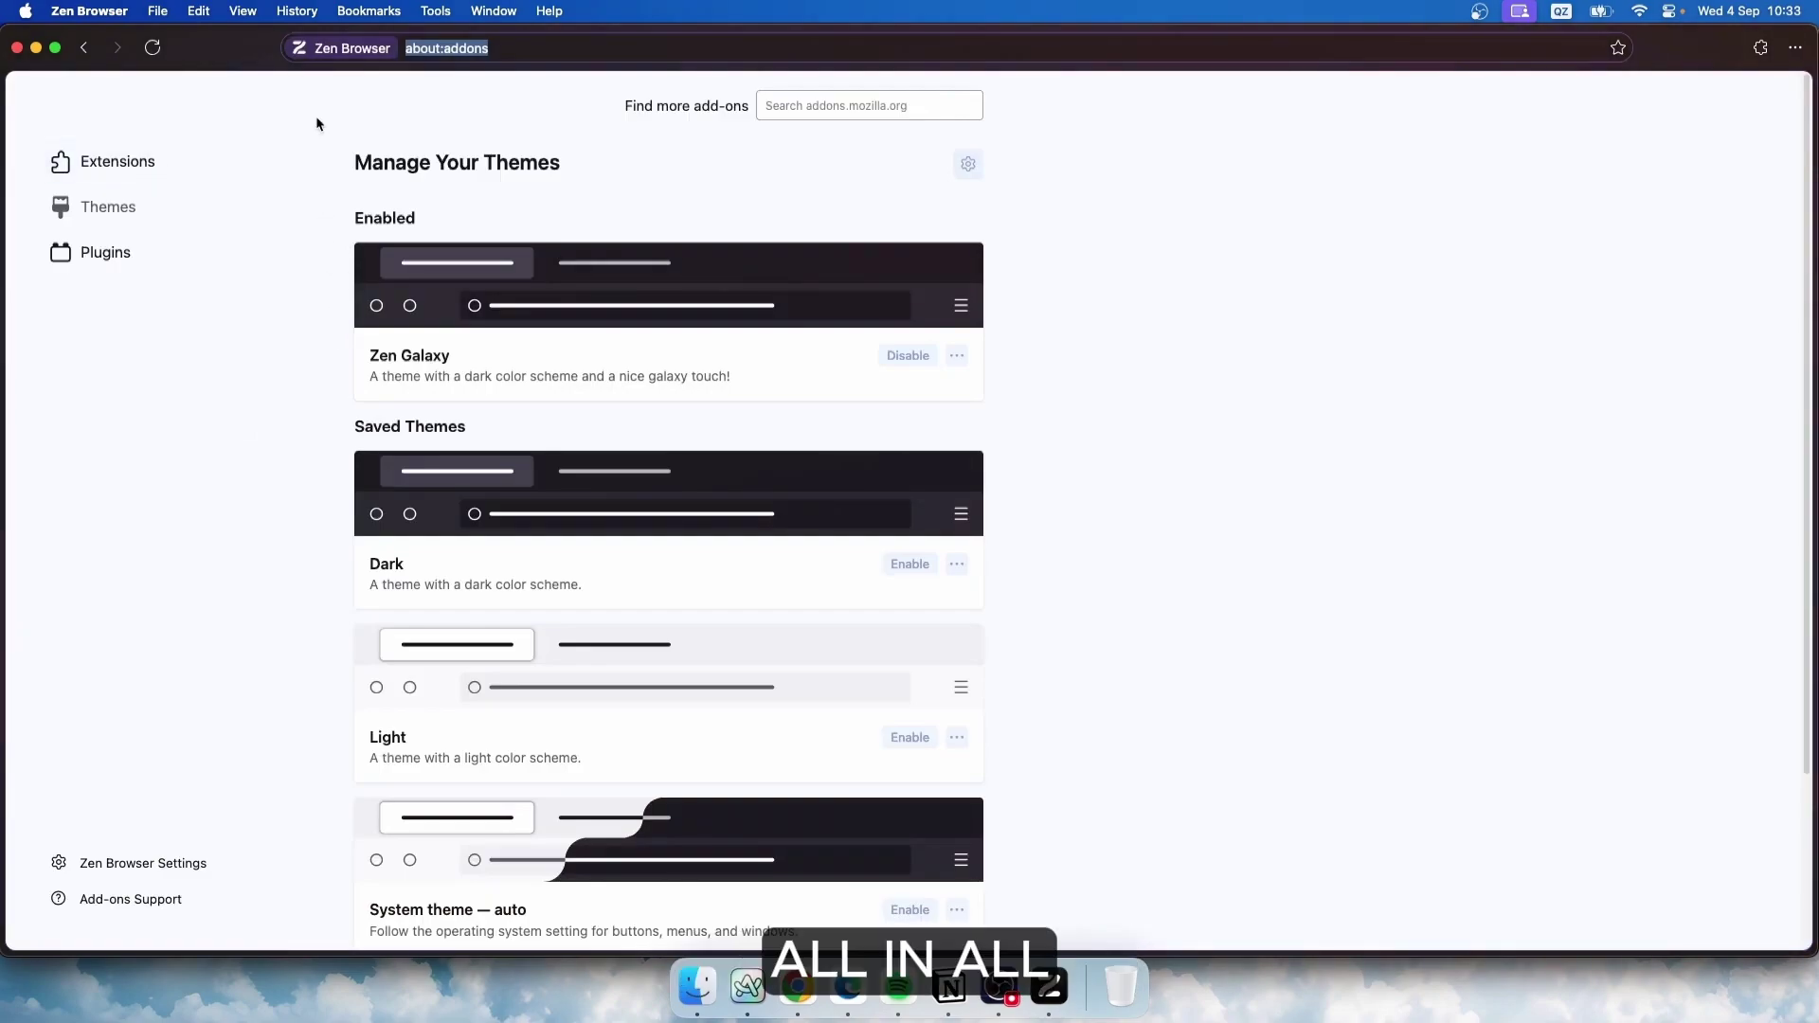
{"action": "mouse_move", "coordinate": [8, 417]}
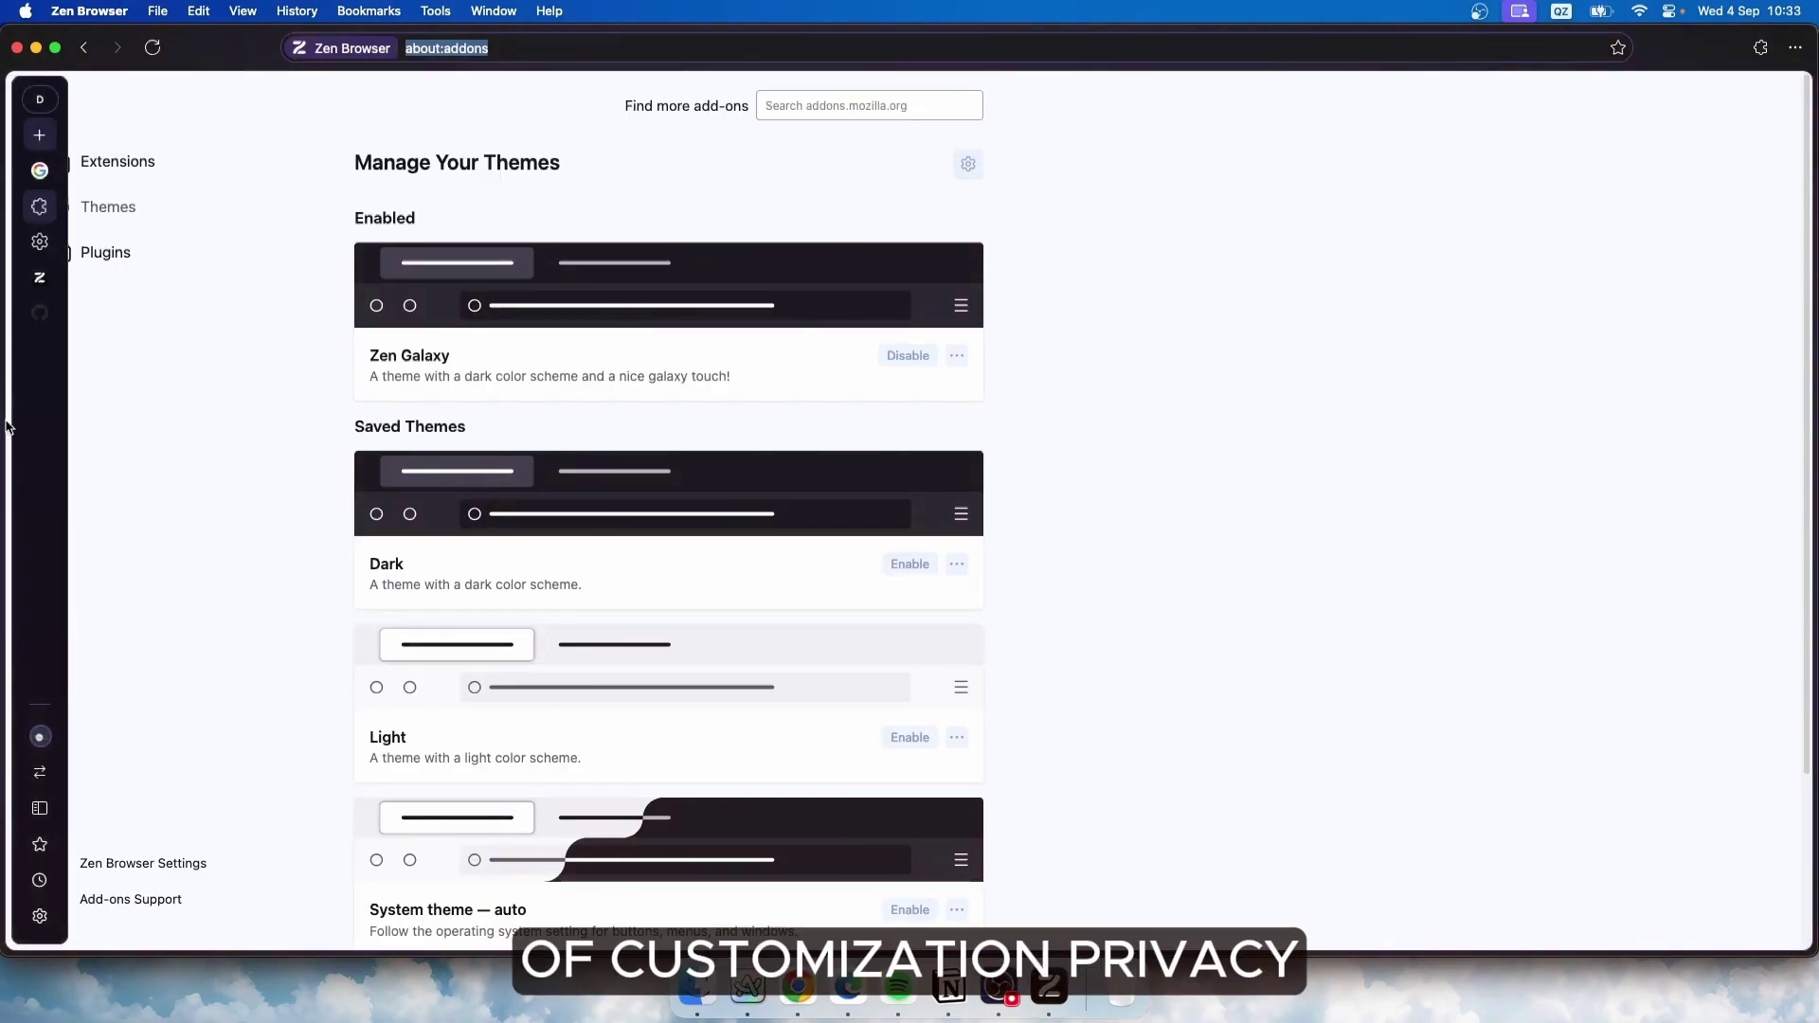
{"action": "mouse_move", "coordinate": [52, 180]}
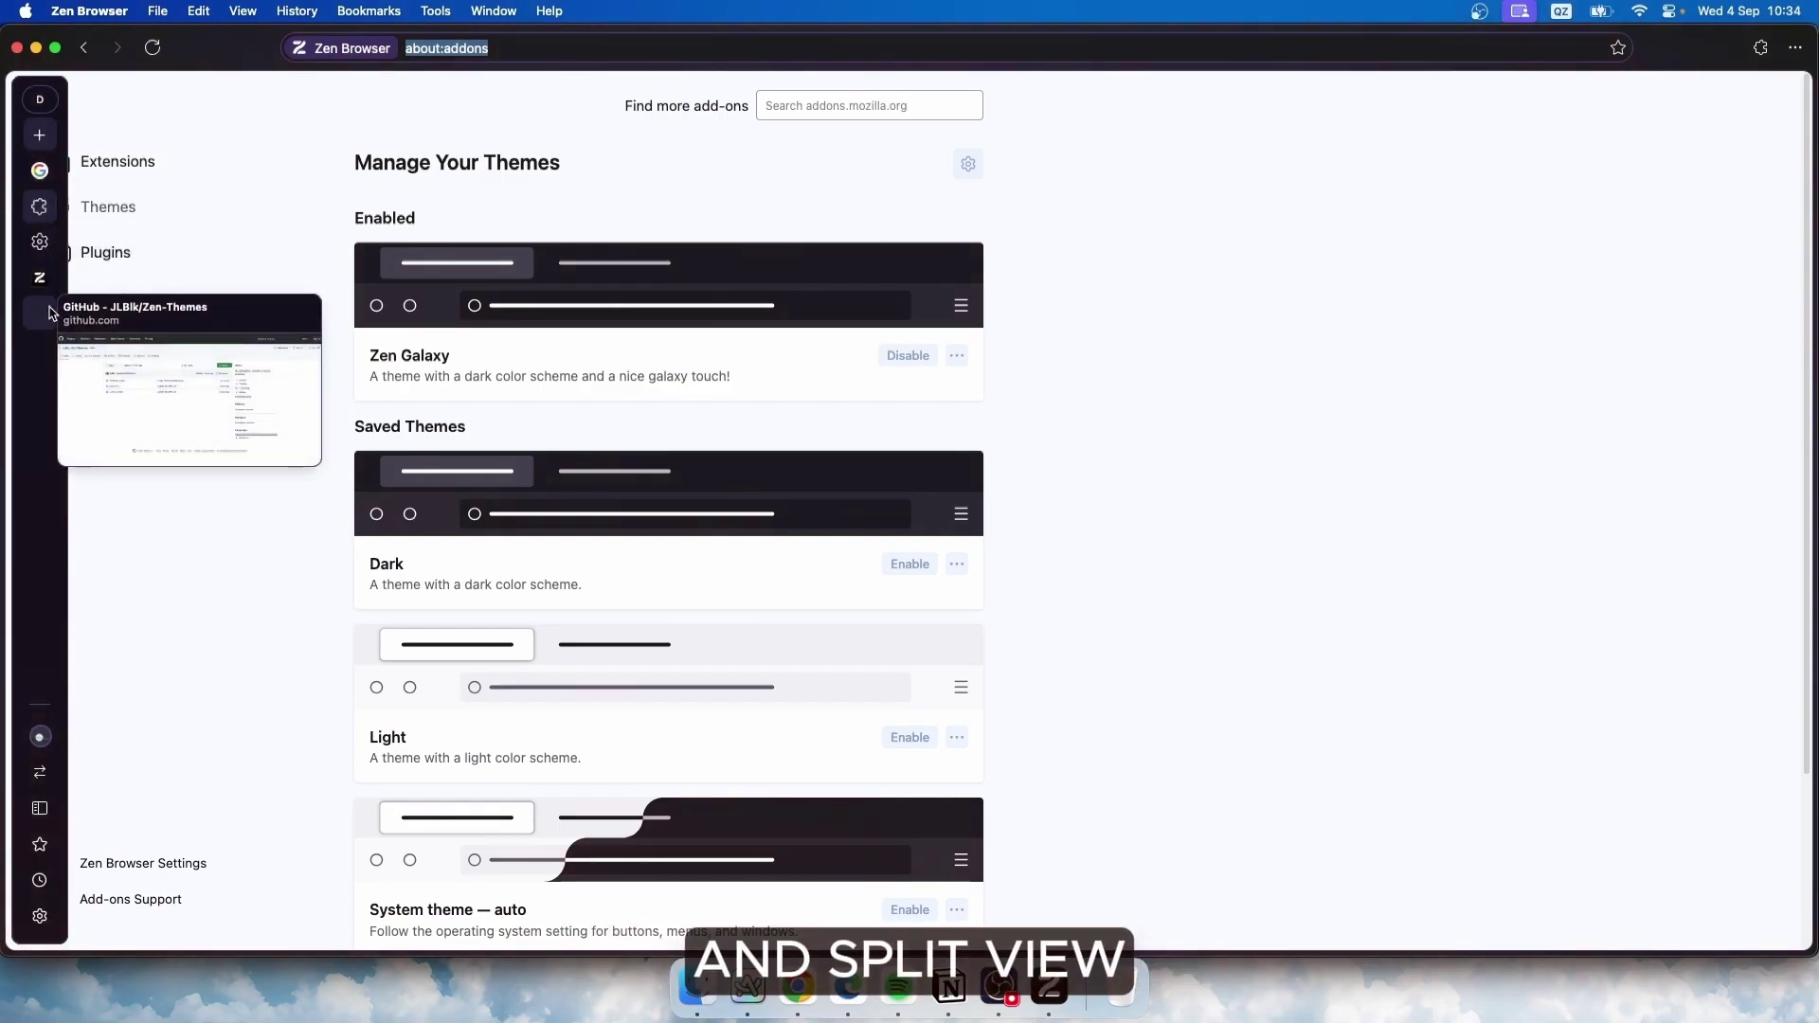
{"action": "mouse_move", "coordinate": [45, 245]}
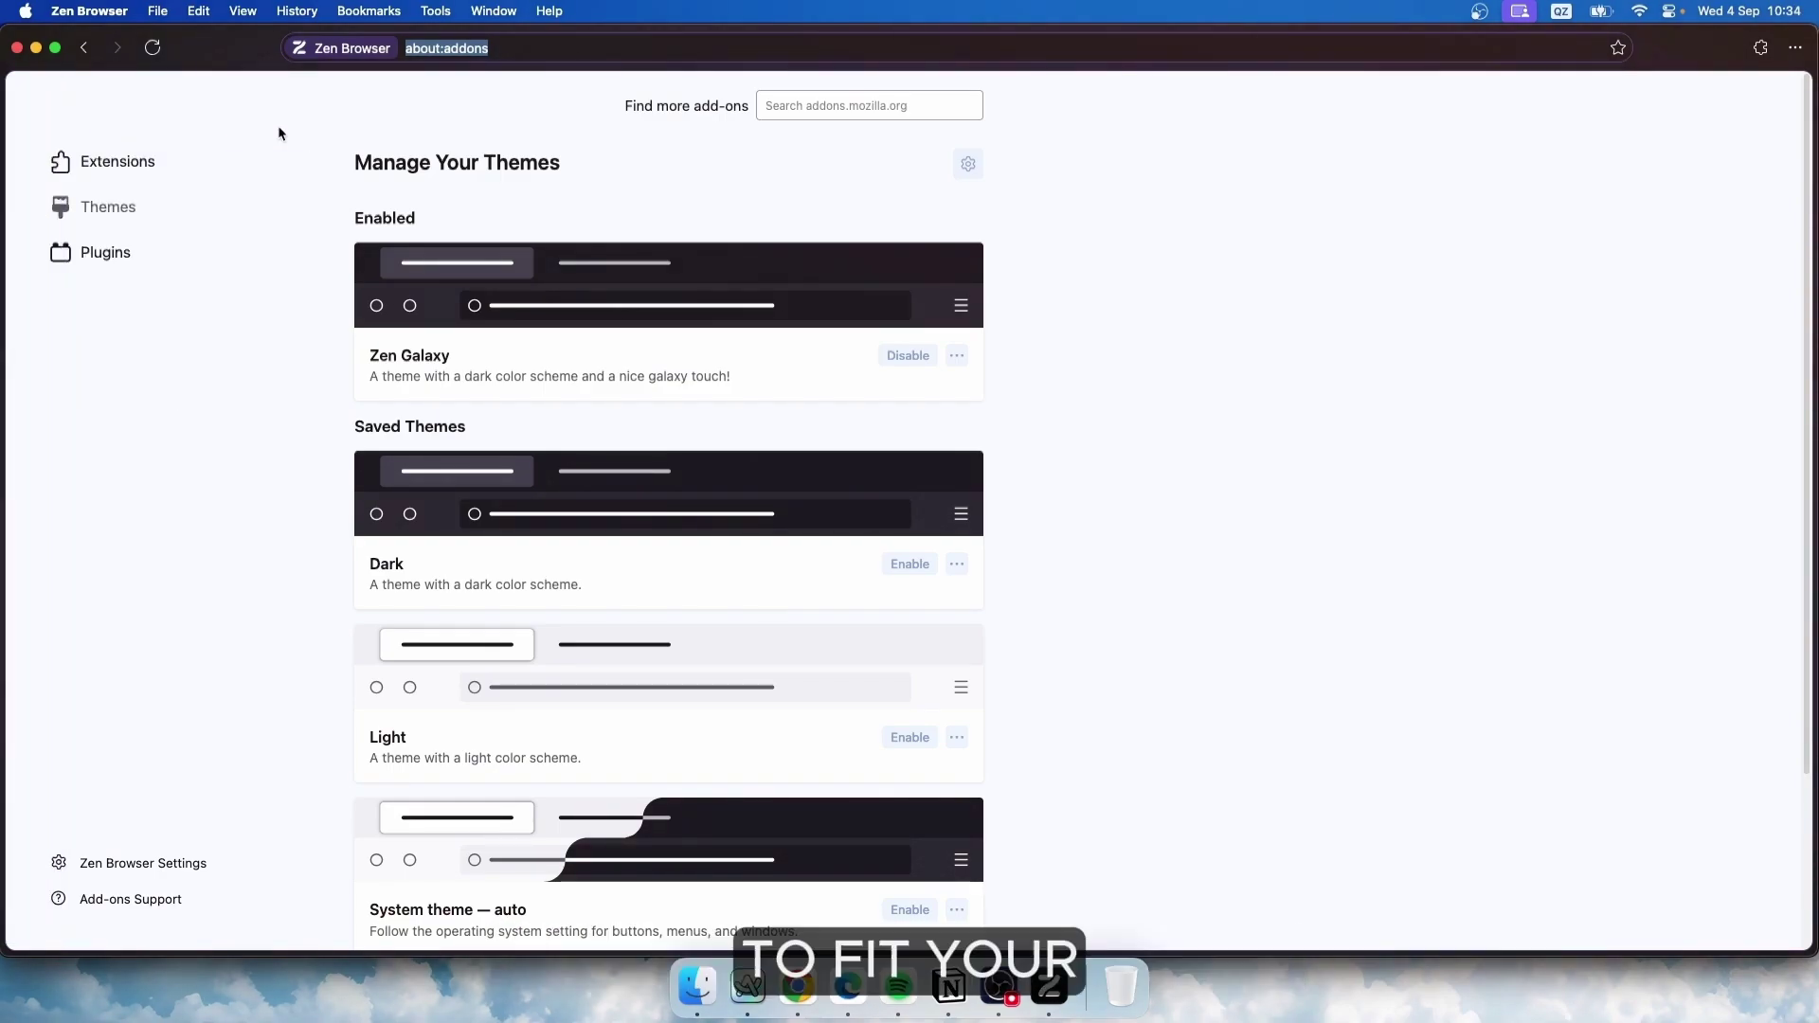